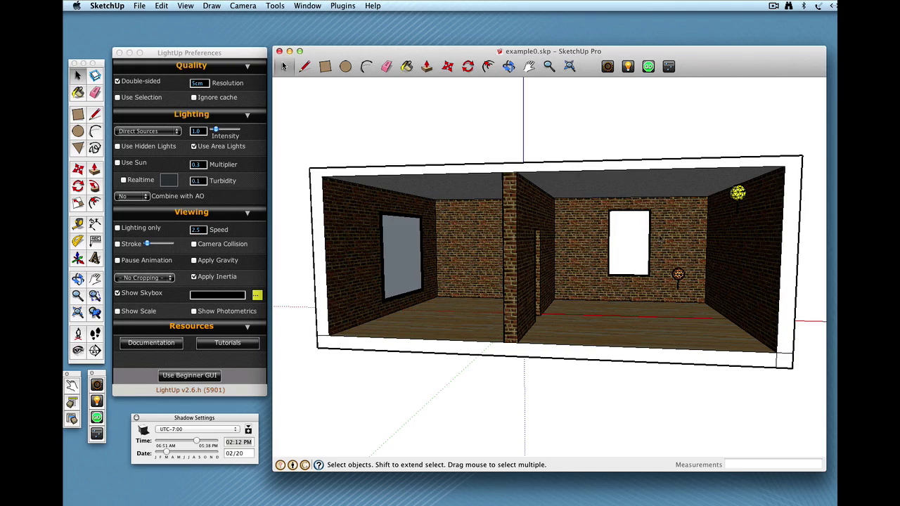
- Orbit around the two brick rooms and activate the LightUp light-bulb tool
middle_click_drag(674, 239, 626, 239)
scroll(715, 231, "up", 3)
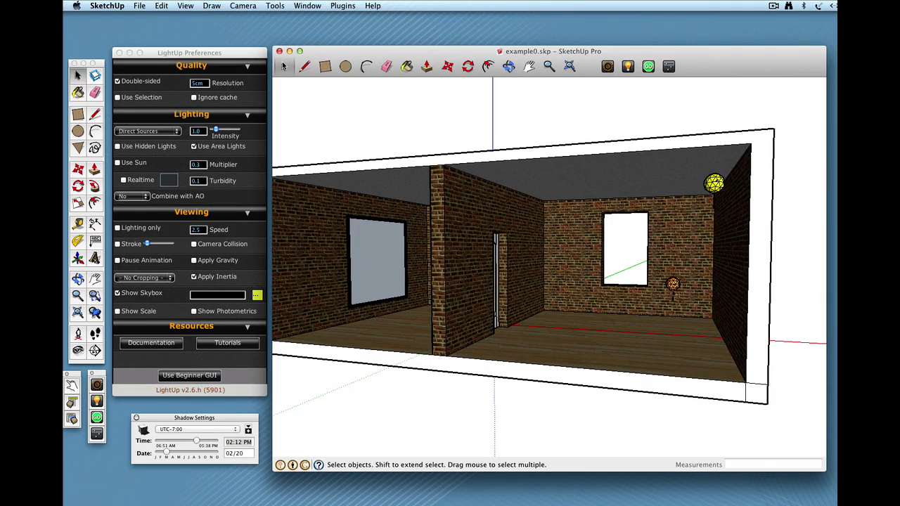
middle_click_drag(703, 289, 713, 291)
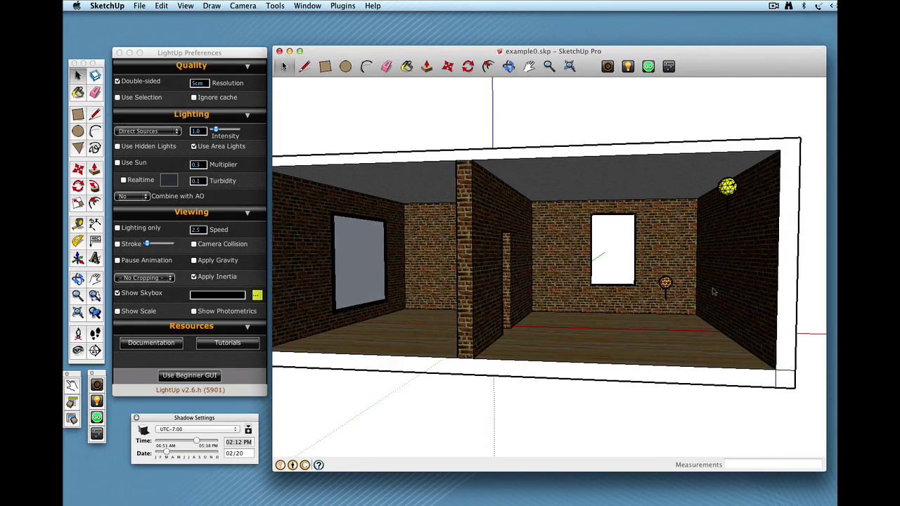
middle_click_drag(716, 295, 733, 288)
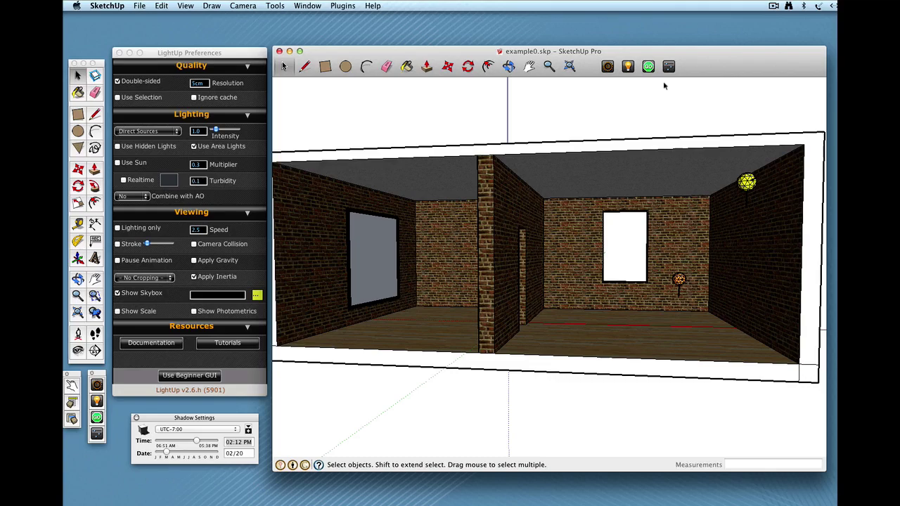
mouse_move(636, 188)
middle_mouse_down()
mouse_move(605, 191)
mouse_move(617, 185)
middle_mouse_up()
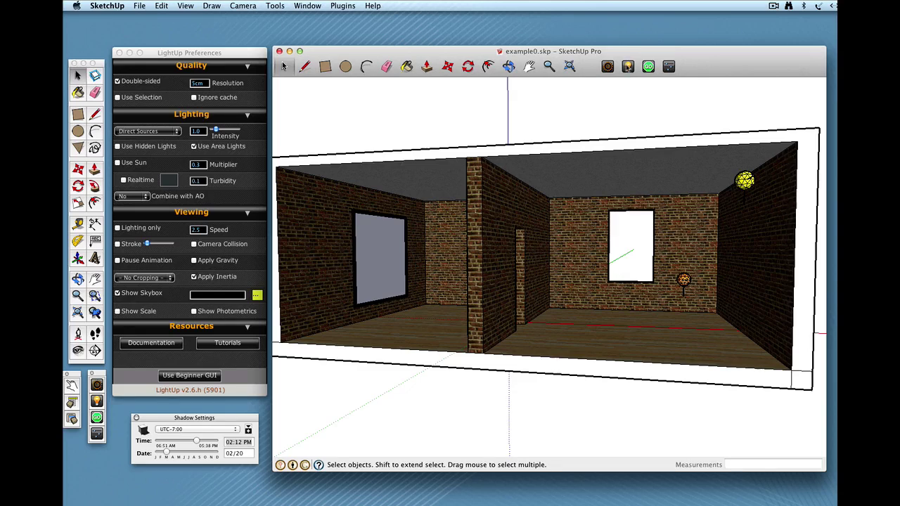
left_click(628, 66)
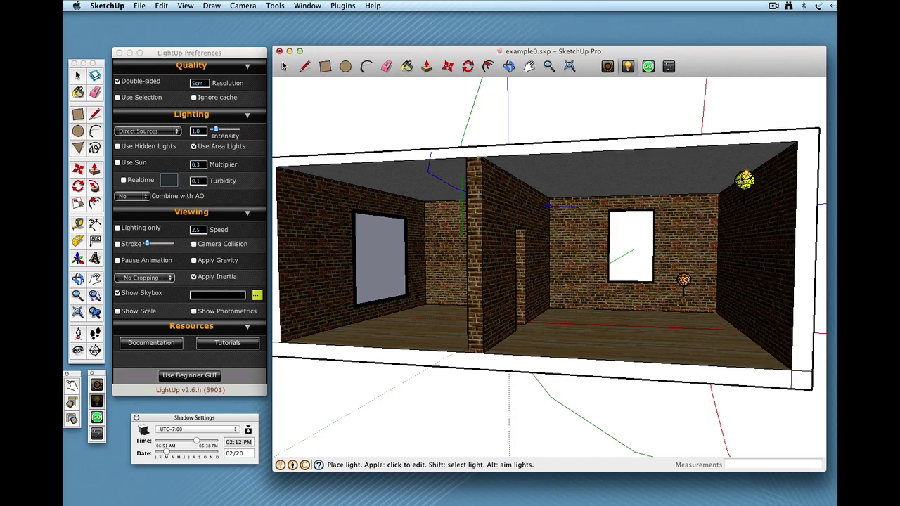
middle_click_drag(745, 180, 751, 199)
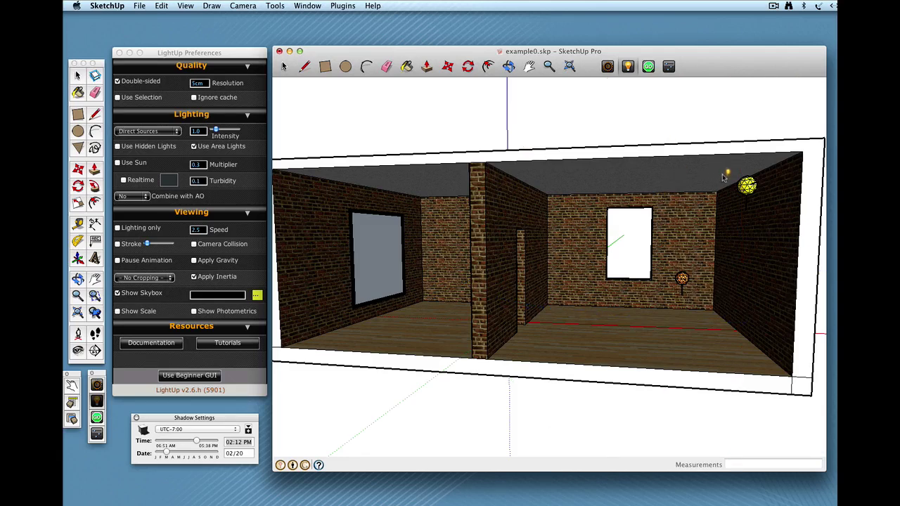
- Tint the ceiling lamp's light a deep green, then bring up its IES profile chooser
left_click(744, 184)
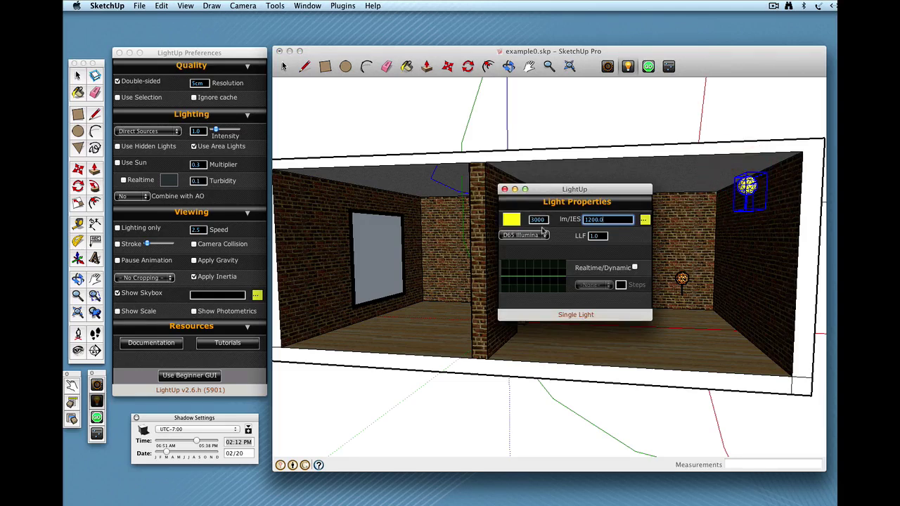
left_click(515, 221)
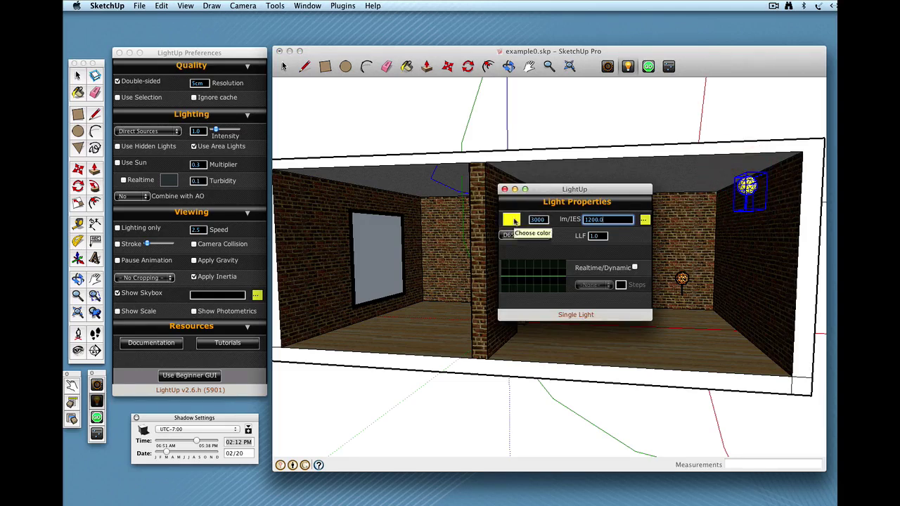
left_click(541, 240)
left_click_drag(541, 240, 541, 230)
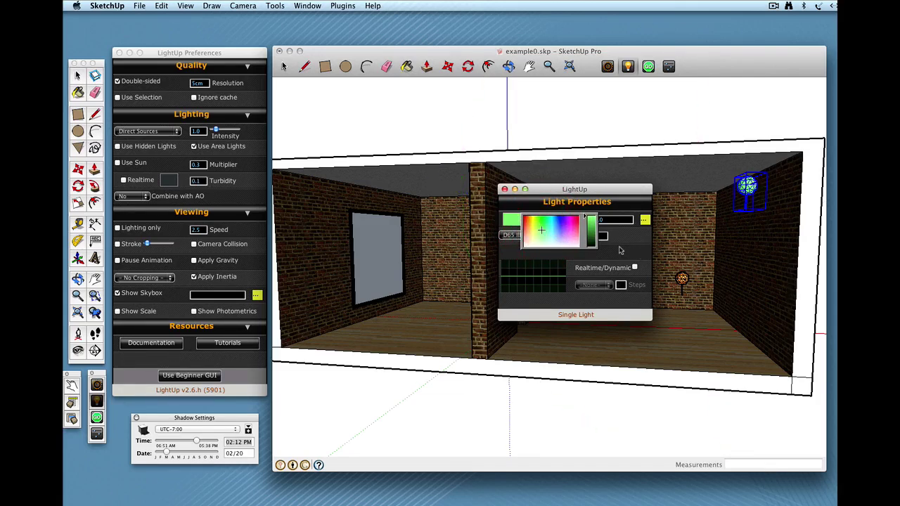
left_click(622, 251)
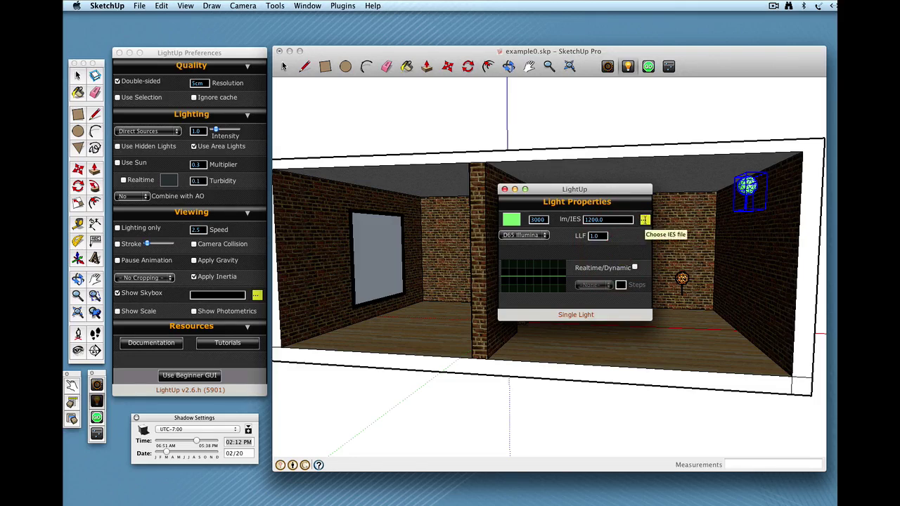
left_click(645, 220)
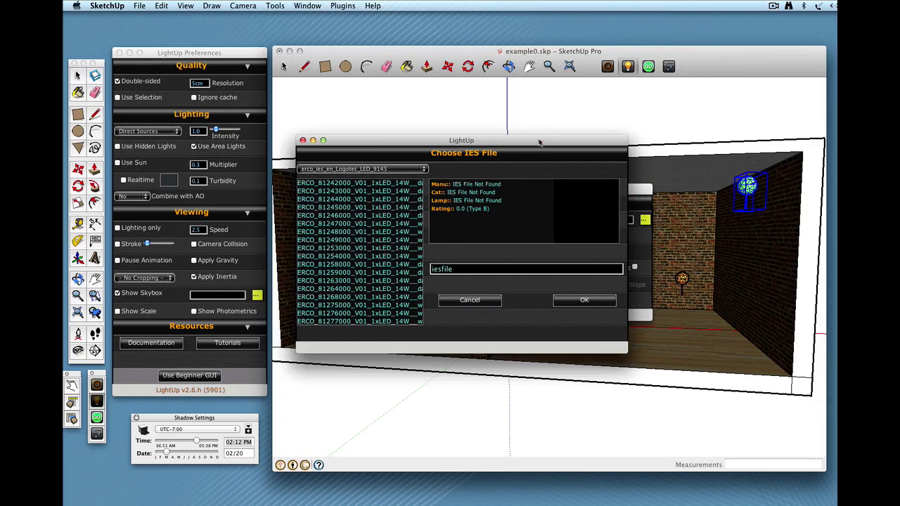
- Compare ERCO profiles and apply ERCO_81258000 daylight white IES to the lamp, giving 3000 lm
left_click_drag(539, 142, 549, 134)
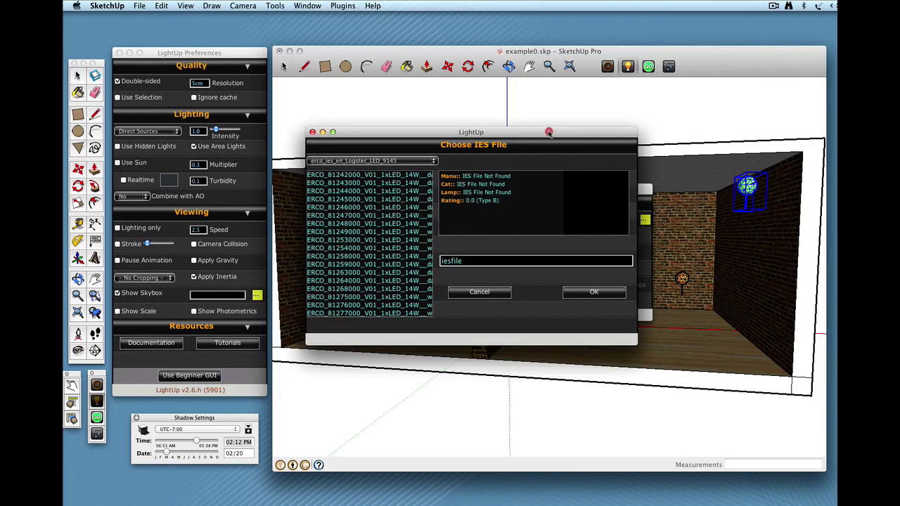
left_click(367, 197)
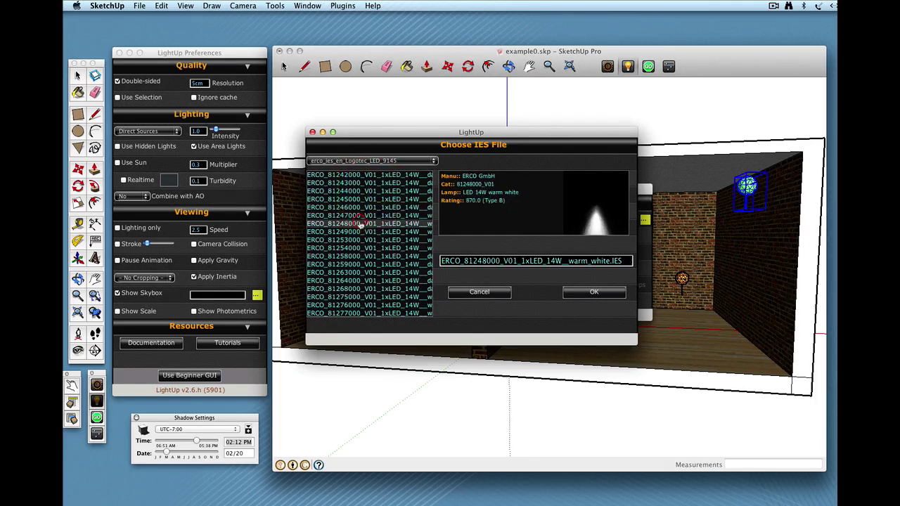
left_click(365, 255)
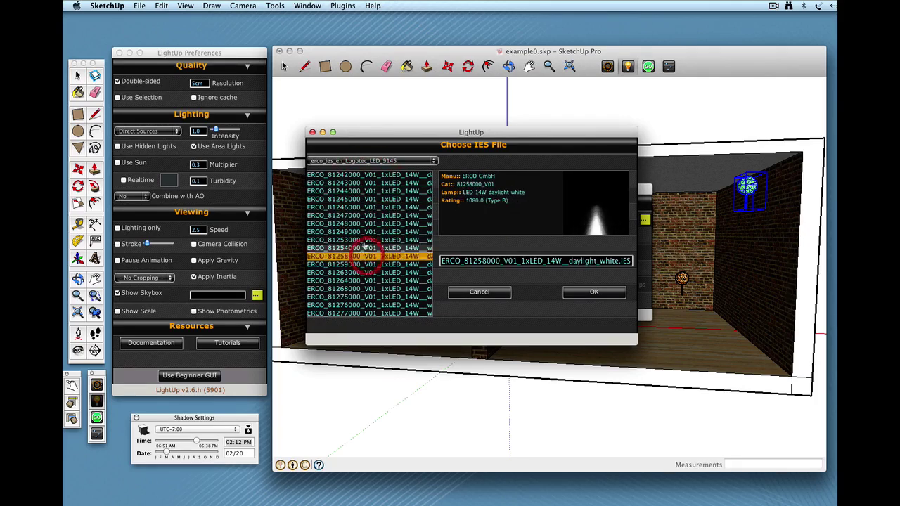
left_click(359, 199)
left_click(386, 232)
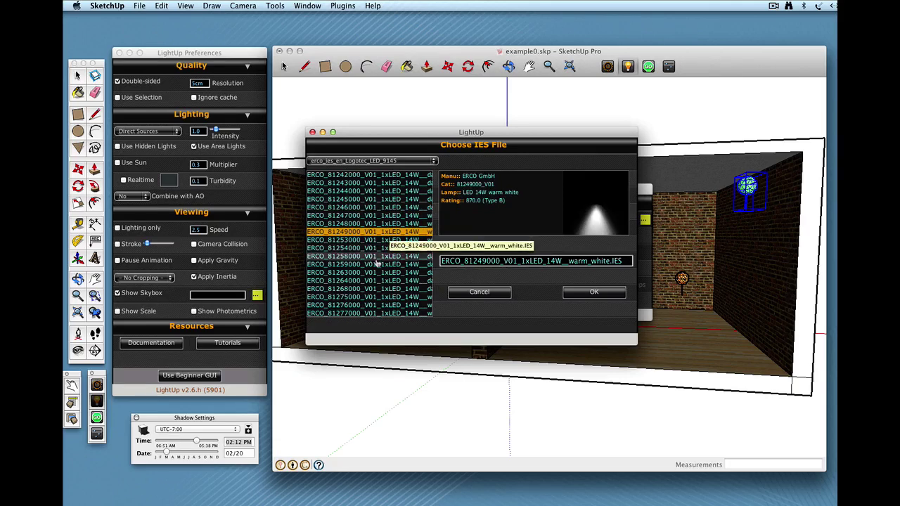
left_click(382, 257)
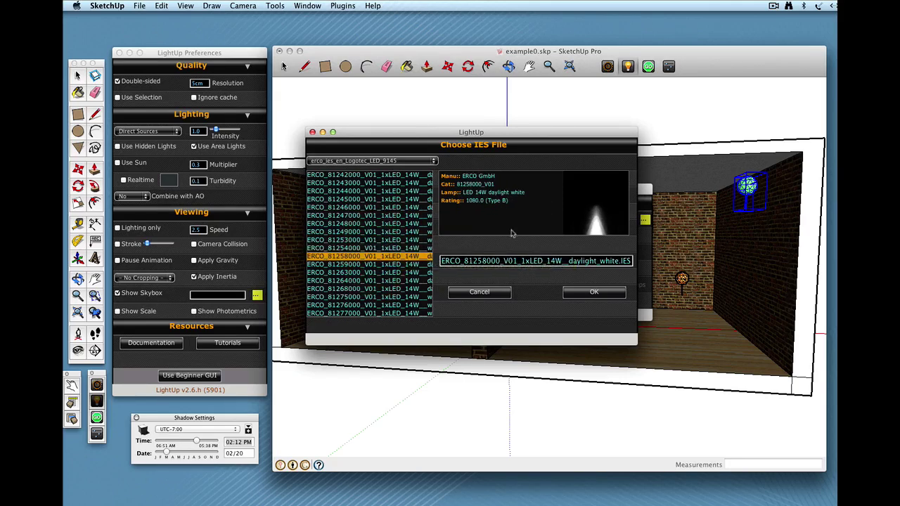
left_click(586, 294)
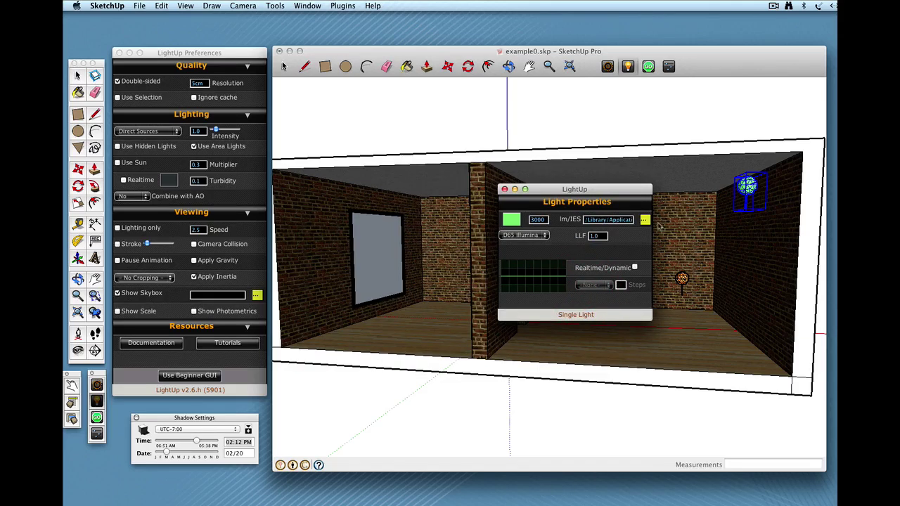
- Close the light properties and orbit to see the right room from a new angle
left_click(504, 189)
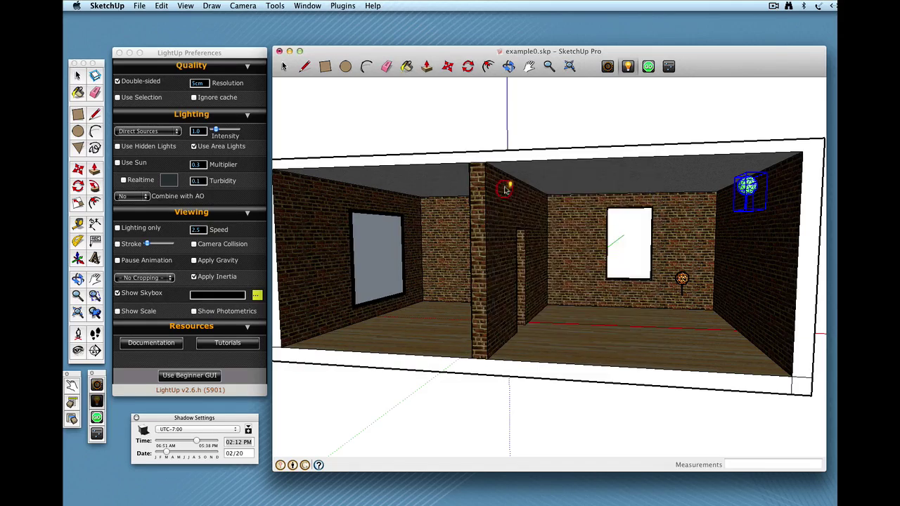
mouse_move(747, 185)
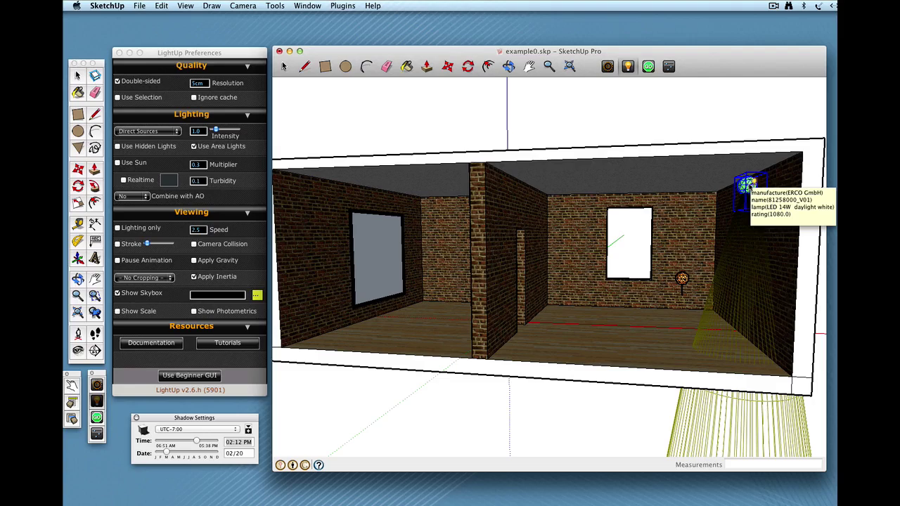
middle_click_drag(747, 185, 776, 189)
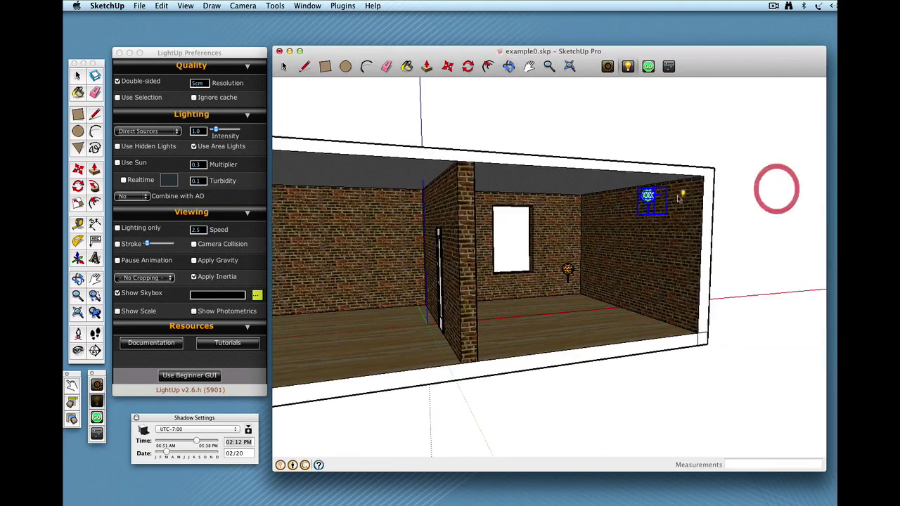
mouse_move(649, 198)
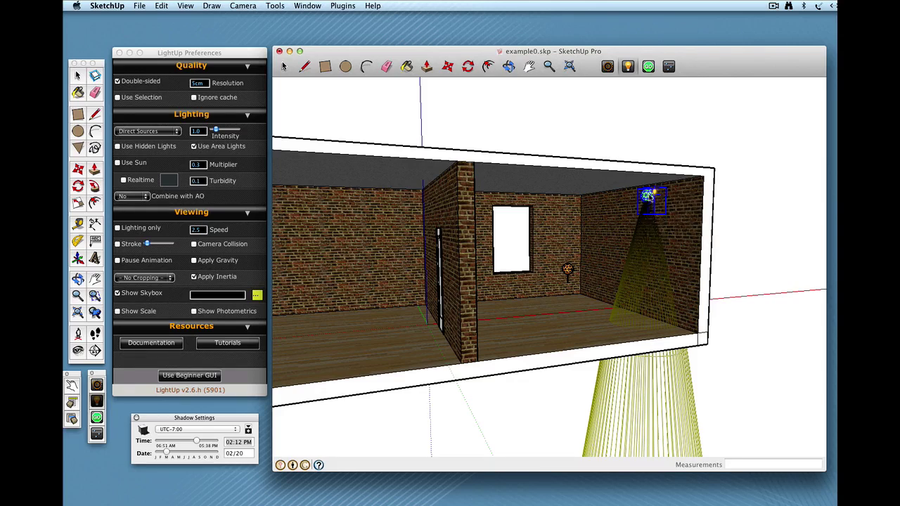
middle_click_drag(649, 198, 711, 209)
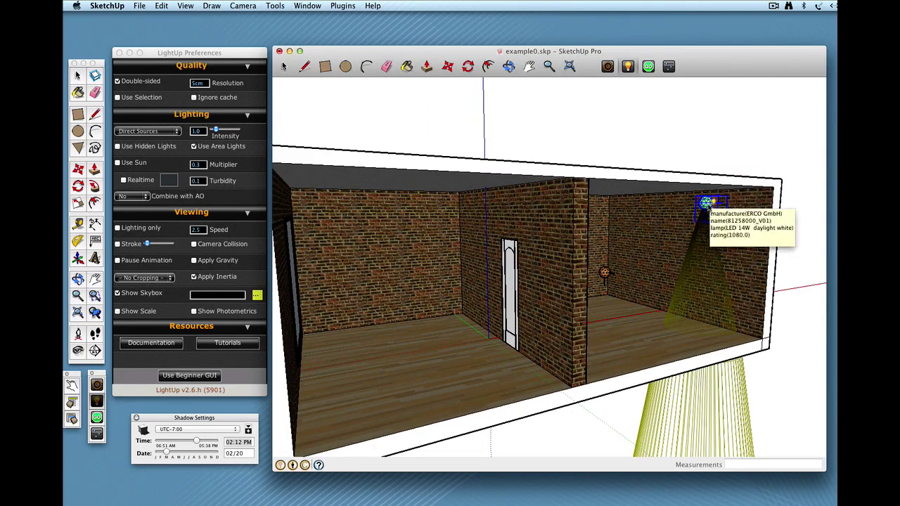
- Aim the green ceiling light's beam down onto the right room's floor, then deselect it
left_click(706, 204)
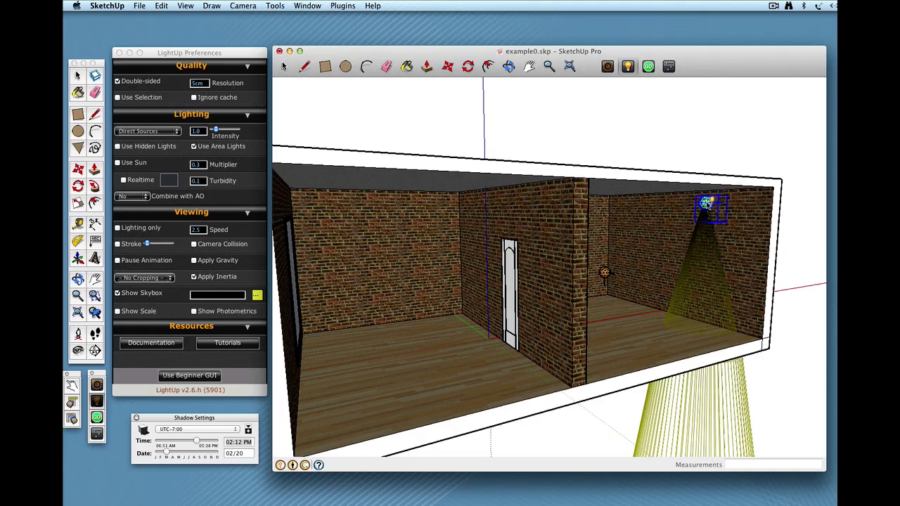
left_click_drag(706, 203, 629, 325)
middle_click_drag(629, 325, 573, 342)
mouse_move(574, 343)
left_mouse_down()
mouse_move(575, 297)
mouse_move(585, 345)
mouse_move(649, 342)
mouse_move(585, 318)
mouse_move(551, 345)
mouse_move(546, 305)
mouse_move(557, 358)
mouse_move(647, 328)
mouse_move(586, 346)
left_mouse_up()
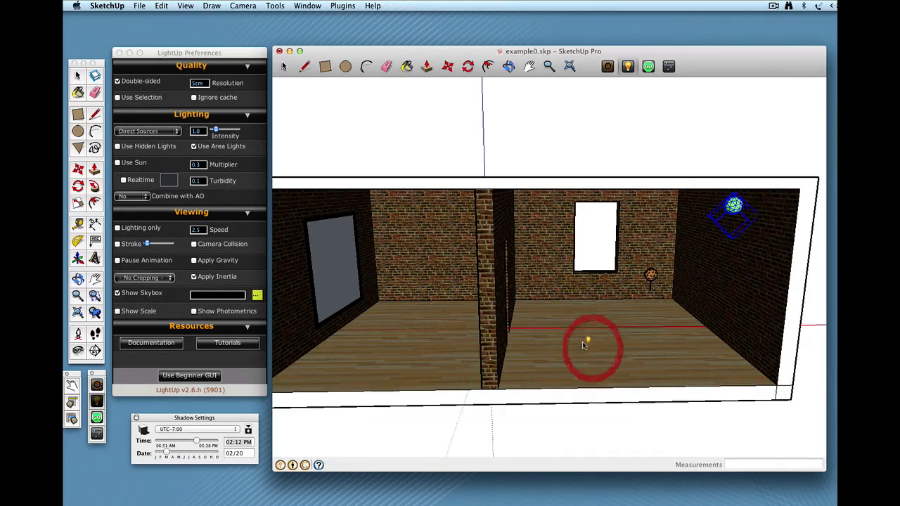
middle_click_drag(645, 311, 626, 293)
left_click(285, 67)
left_click(460, 116)
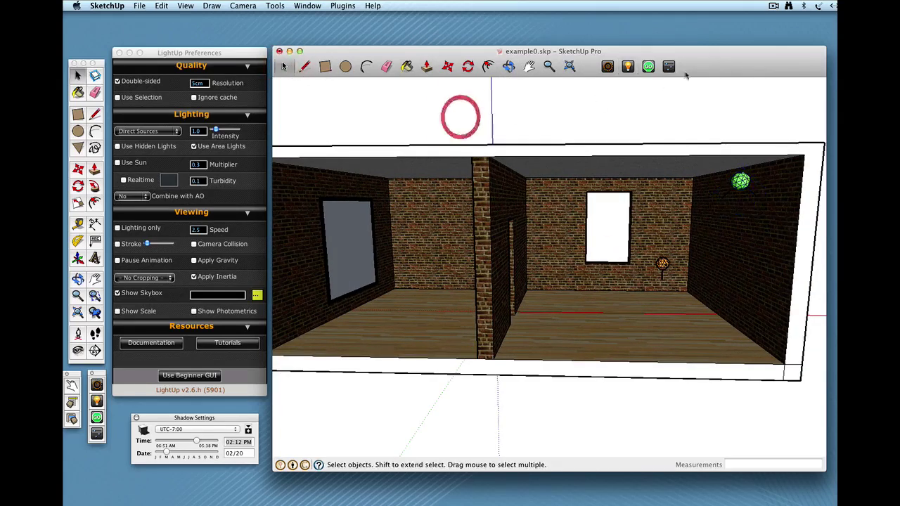
- Start the LightUp live render and walk the camera around the lit room
left_click(649, 67)
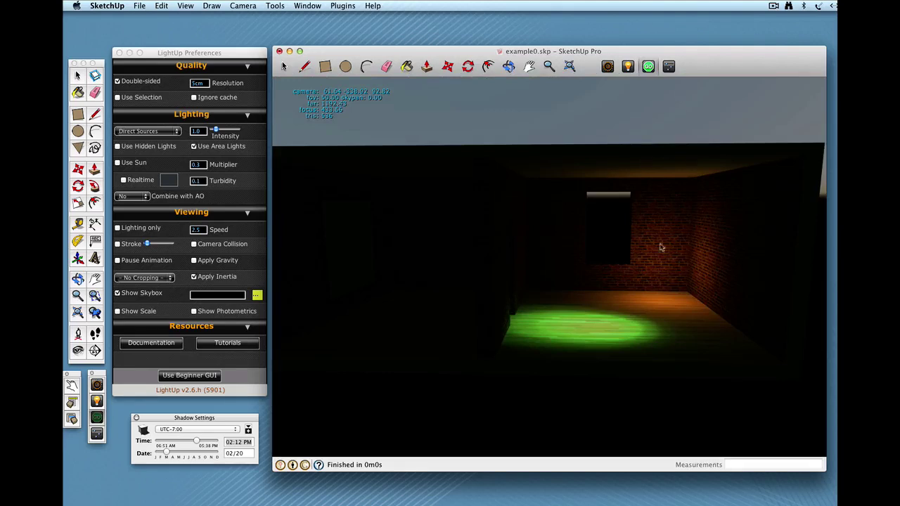
left_click_drag(661, 247, 598, 265)
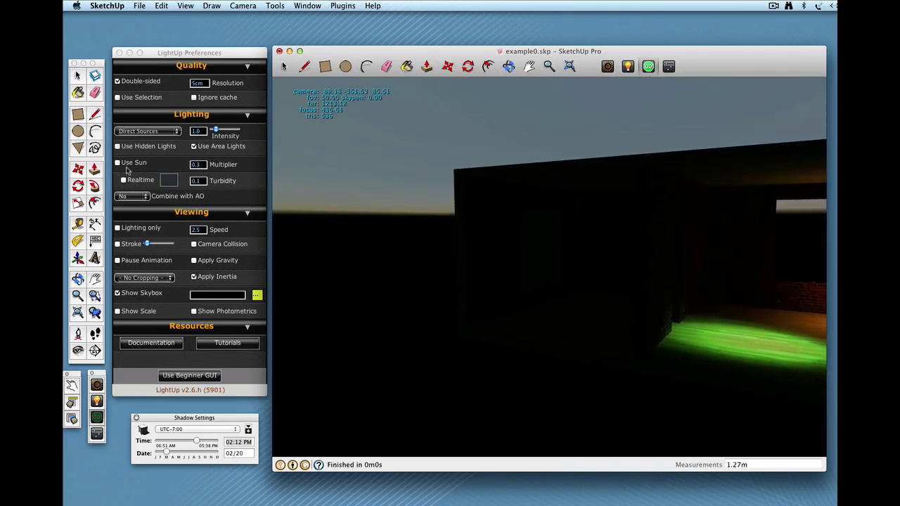
left_click_drag(496, 281, 316, 170)
left_click_drag(589, 171, 630, 260)
key("Up")
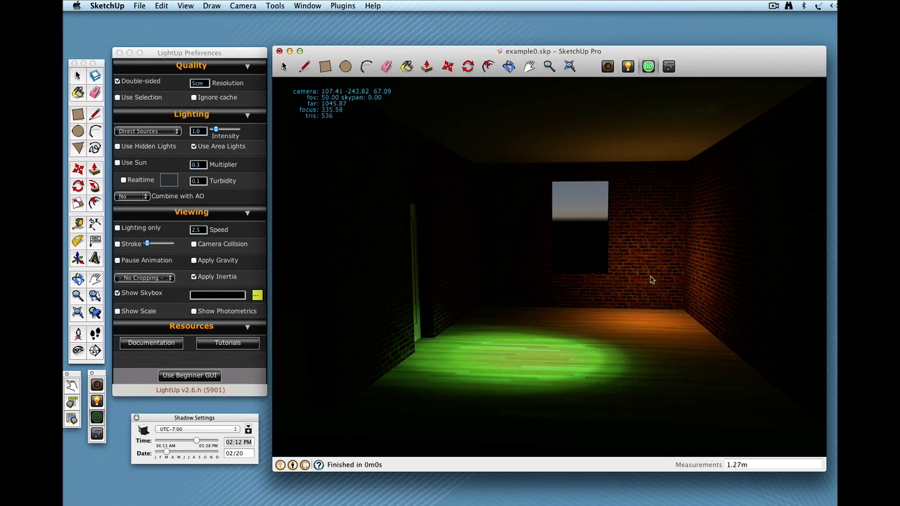
key("Down")
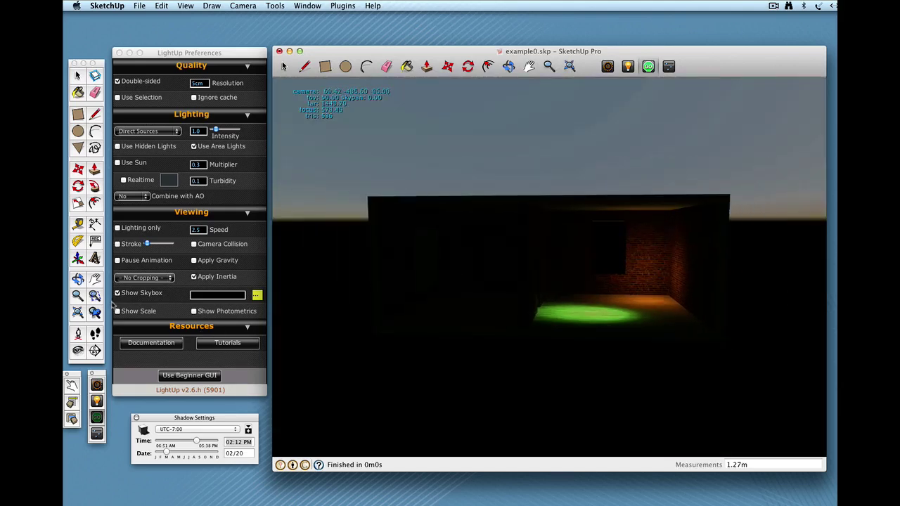
- Toggle Show Skybox off and back on, then move the camera forward into the room
left_click(118, 296)
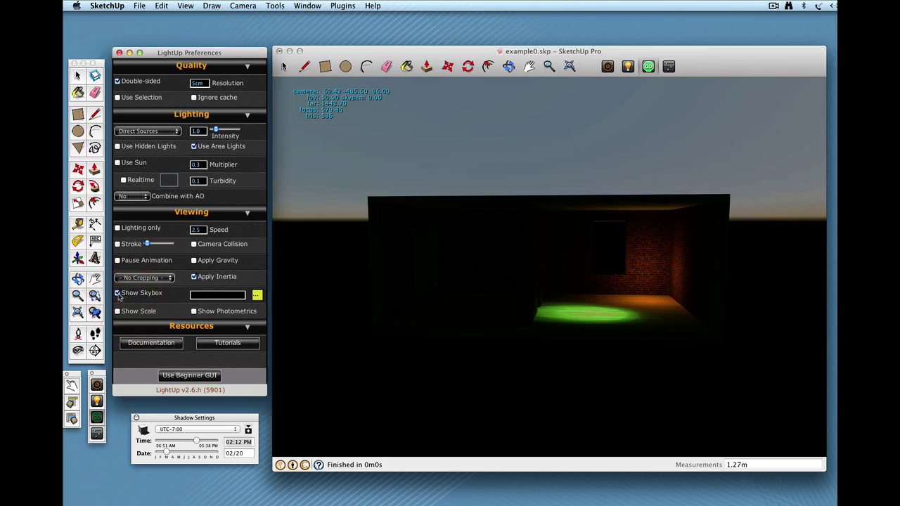
left_click(117, 294)
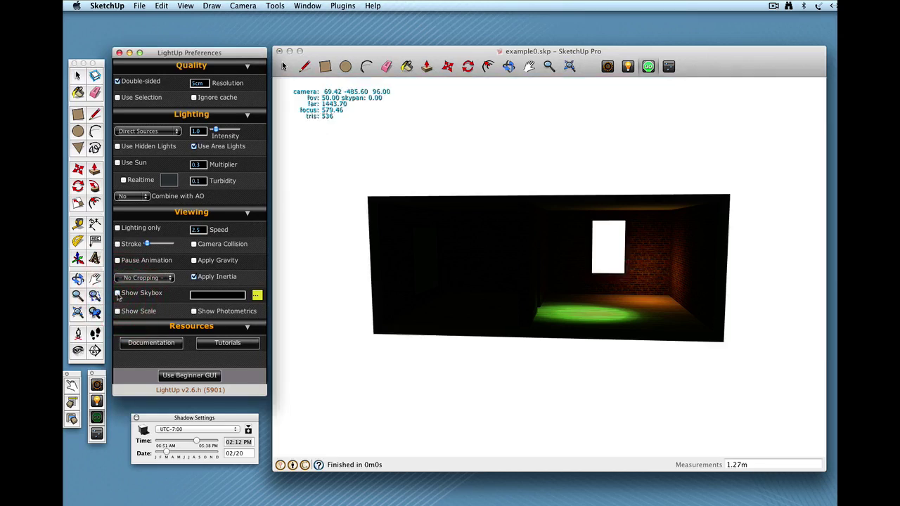
left_click(118, 294)
key("Up")
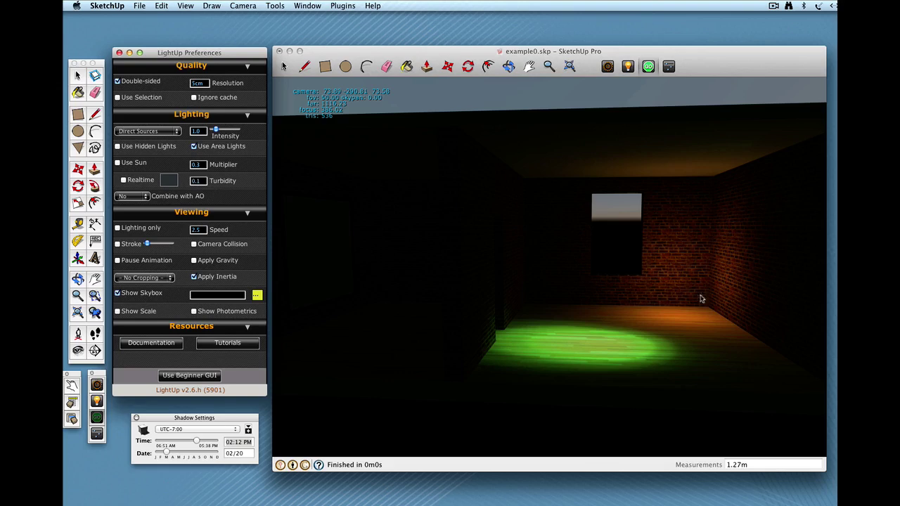
- Leave the render, face the back wall, and place two stacked lights left of the window
left_click(285, 66)
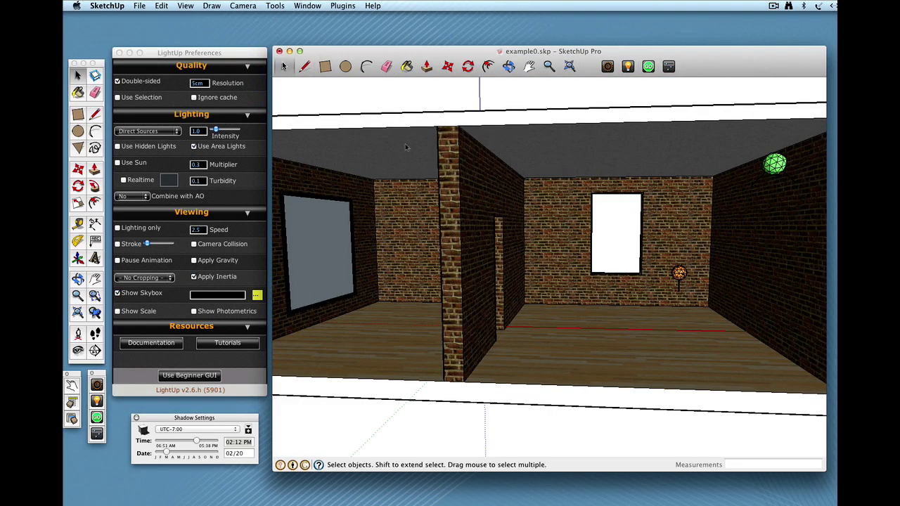
middle_click_drag(475, 177, 423, 181)
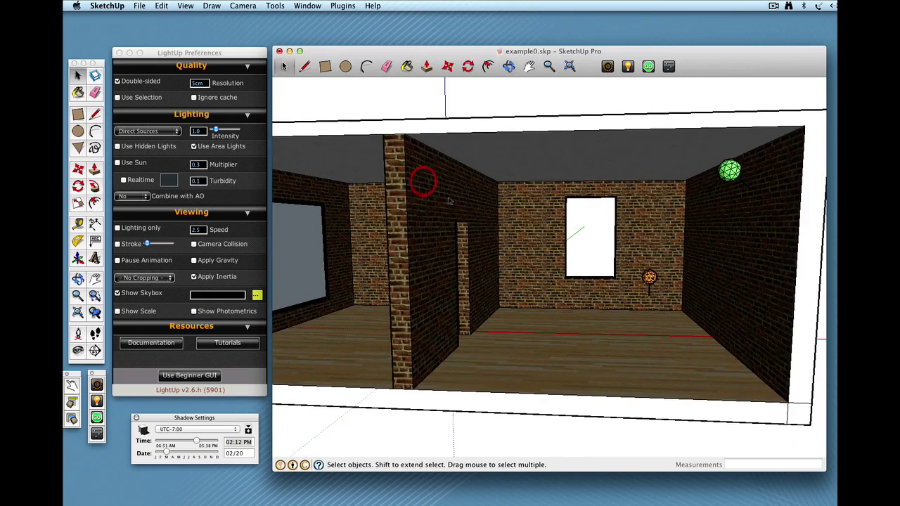
left_click(628, 67)
left_click(629, 67)
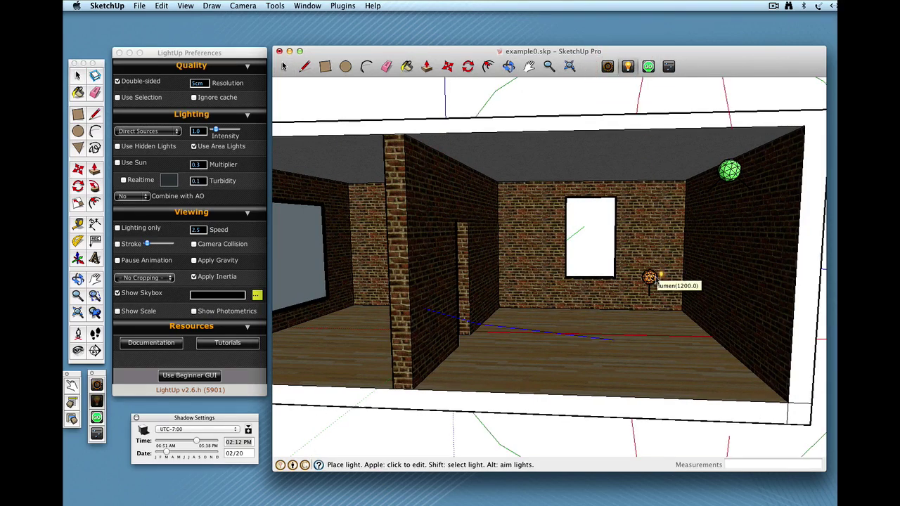
left_click(532, 279)
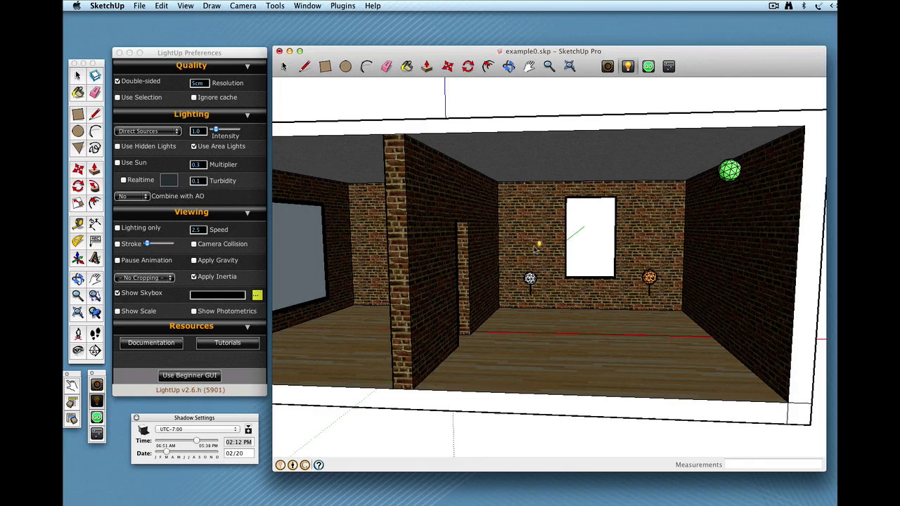
left_click(530, 203)
- Select both new wall lights and move them 0.89m to the left
left_click(287, 66)
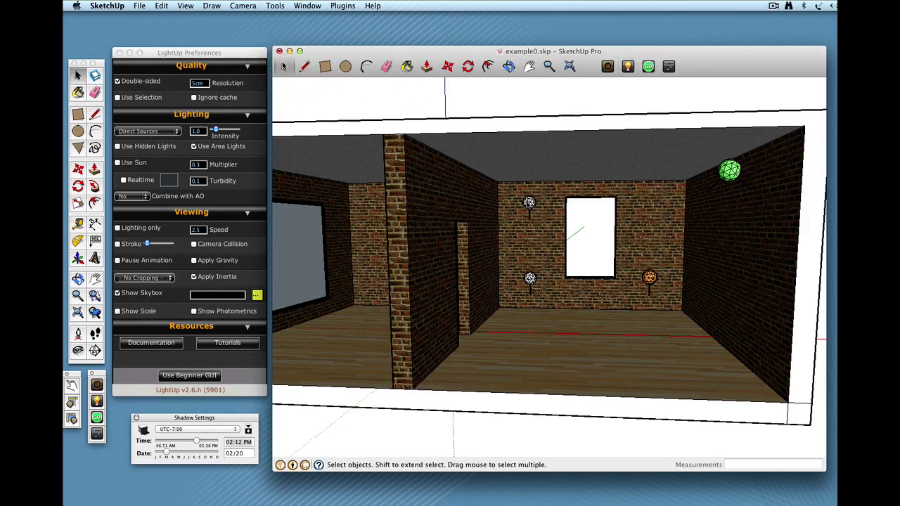
left_click(528, 203)
left_click(529, 279, "shift")
left_click(448, 67)
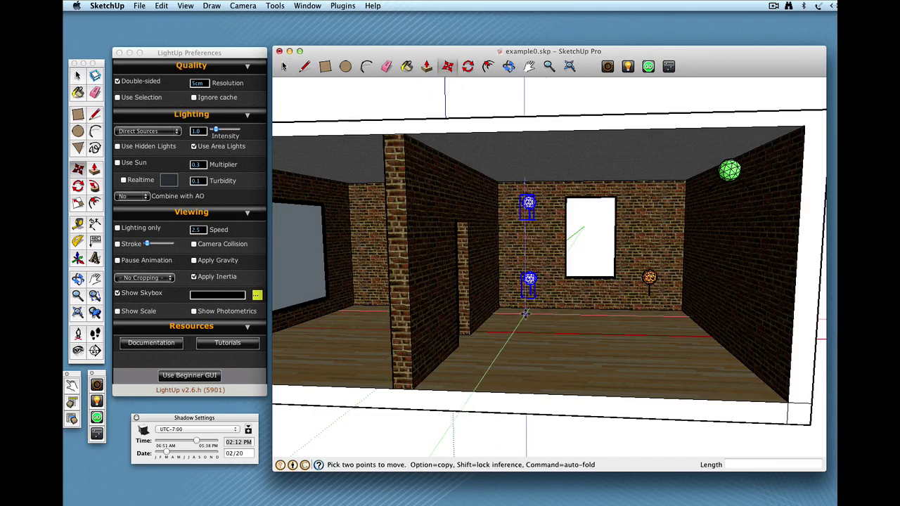
left_click(524, 318)
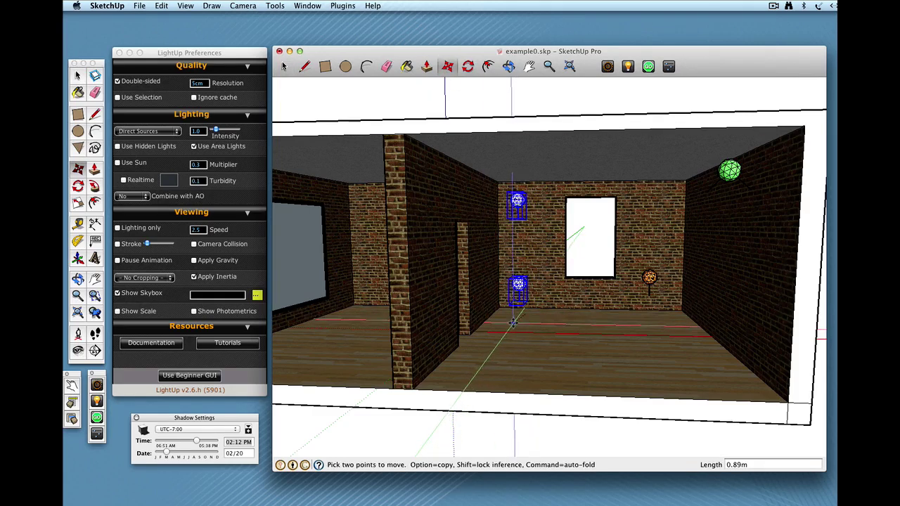
left_click(513, 325)
- Reselect both lights and open their shared Light Properties, reading 1200.0 lm
left_click(283, 66)
left_click(307, 83)
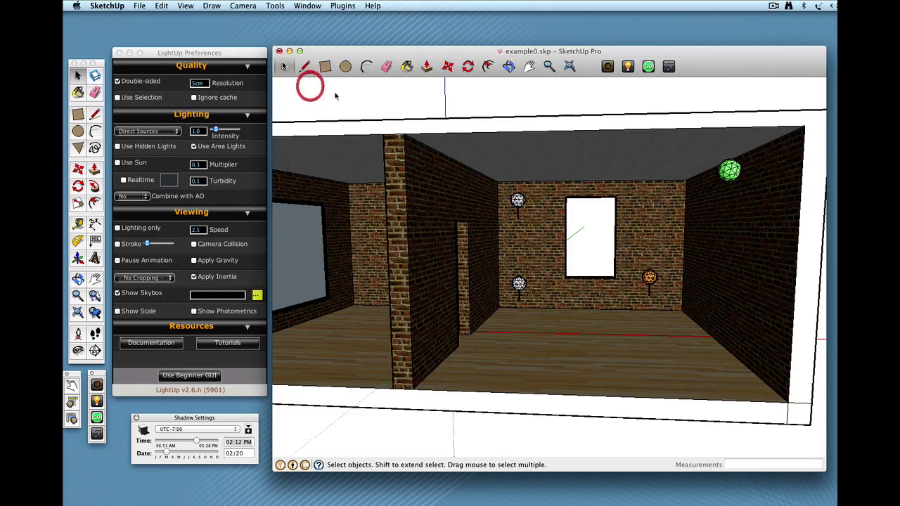
left_click(517, 202)
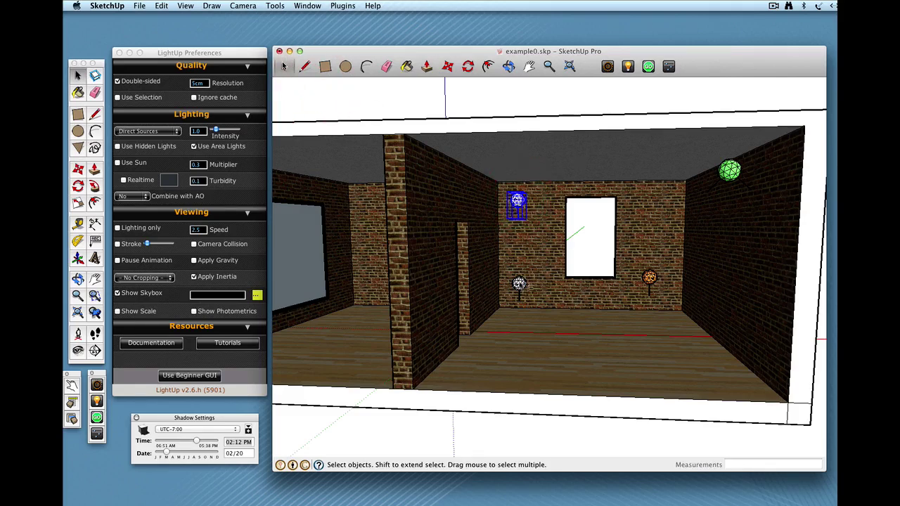
left_click(519, 286, "shift")
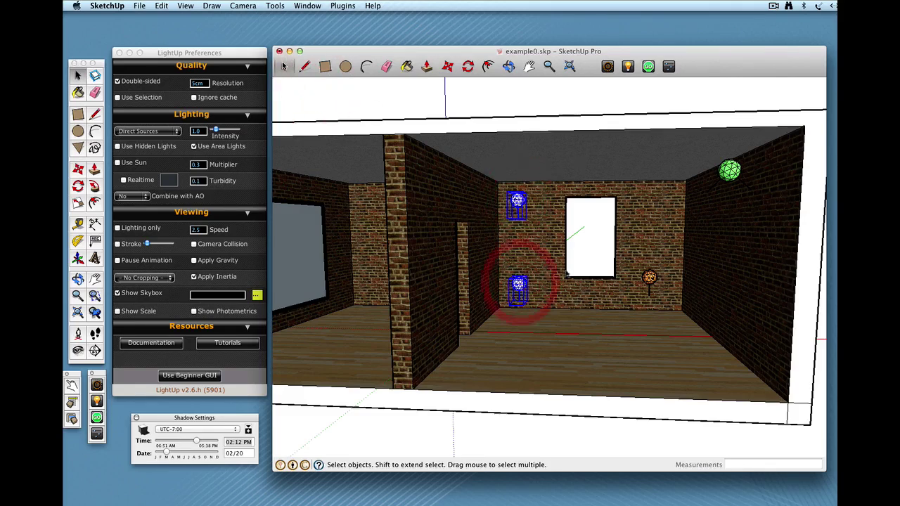
left_click(628, 68)
left_click_drag(594, 189, 658, 202)
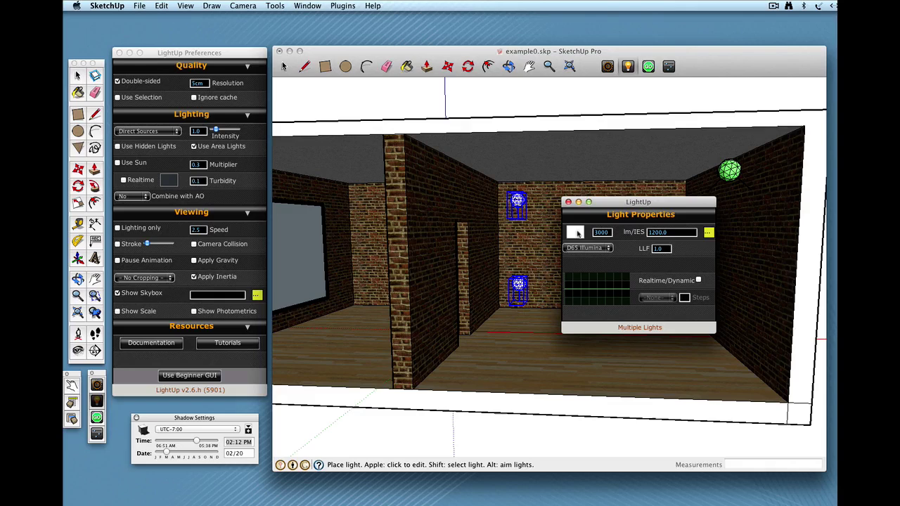
- Try a cyan tint, then set both lights to D65 Illuminant (6504 K) and close the dialog
left_click(577, 234)
mouse_move(594, 243)
left_mouse_down()
mouse_move(628, 239)
mouse_move(610, 282)
left_mouse_up()
left_click(577, 248)
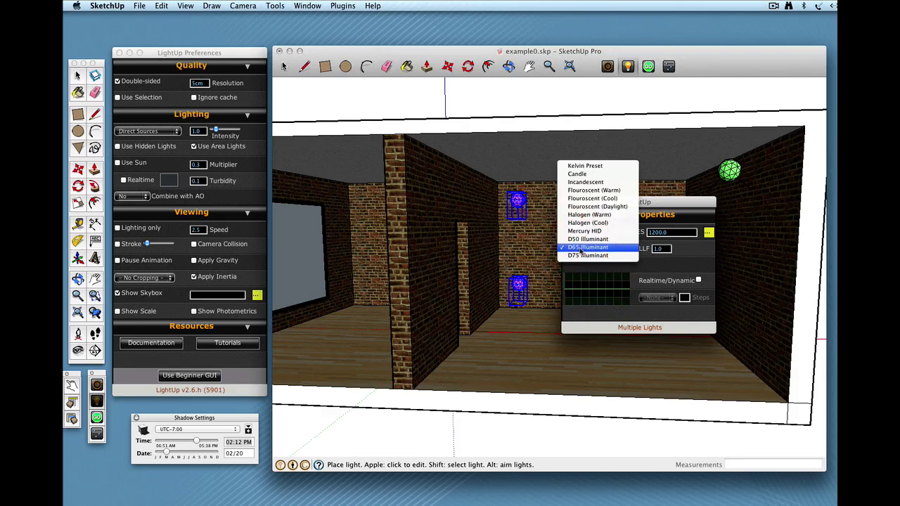
left_click(588, 247)
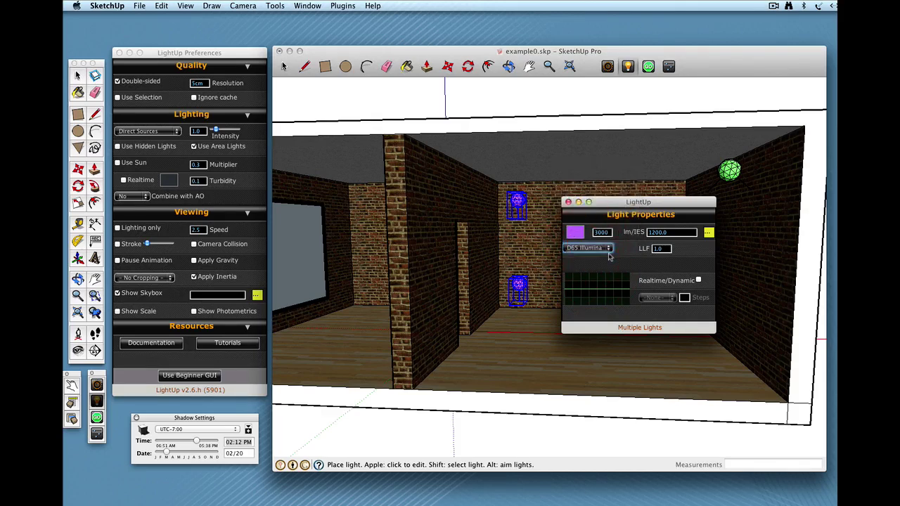
left_click(595, 249)
left_click(587, 232)
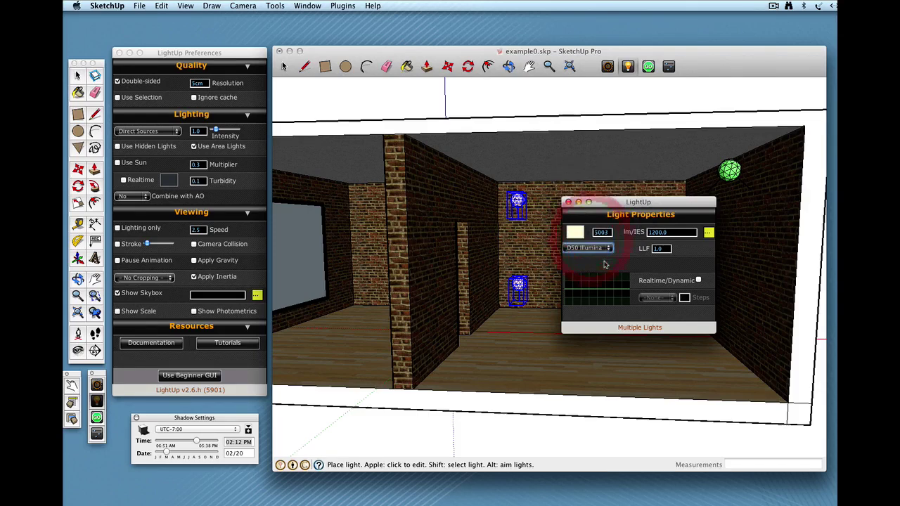
left_click(598, 248)
left_click(609, 263)
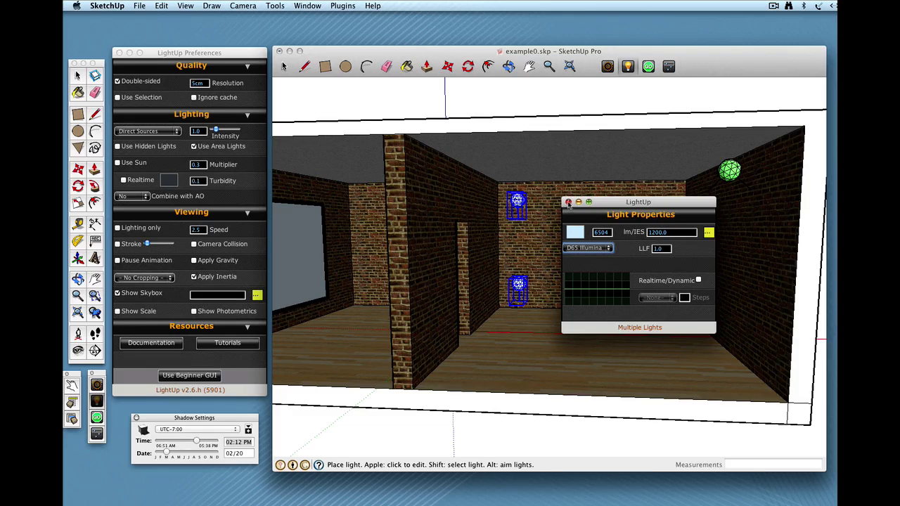
left_click(569, 202)
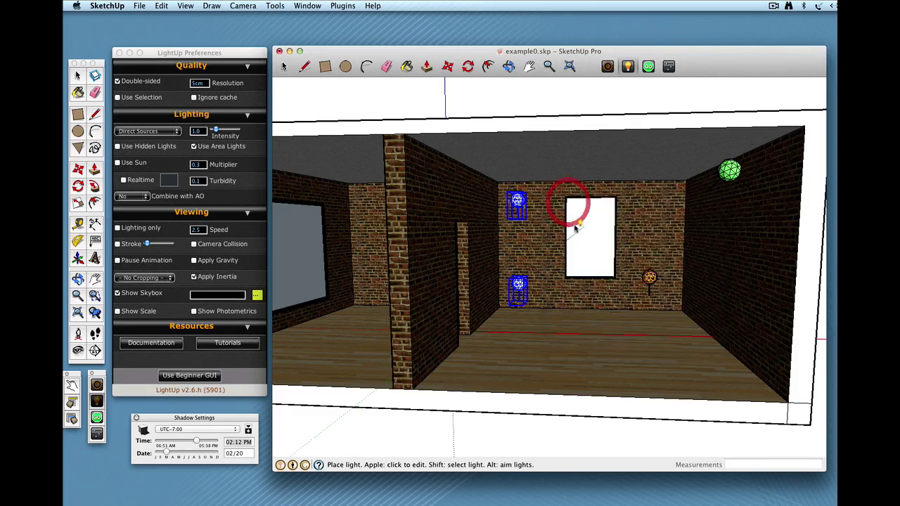
left_click(584, 239)
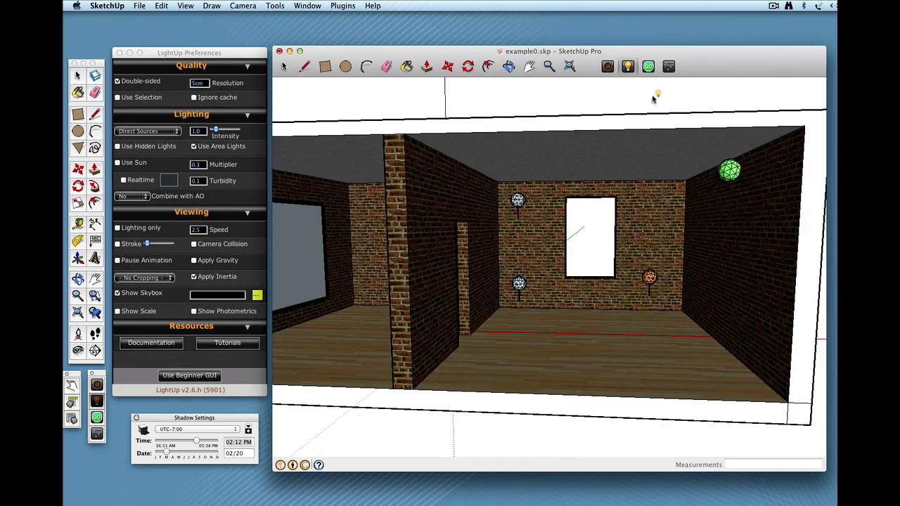
left_click(650, 69)
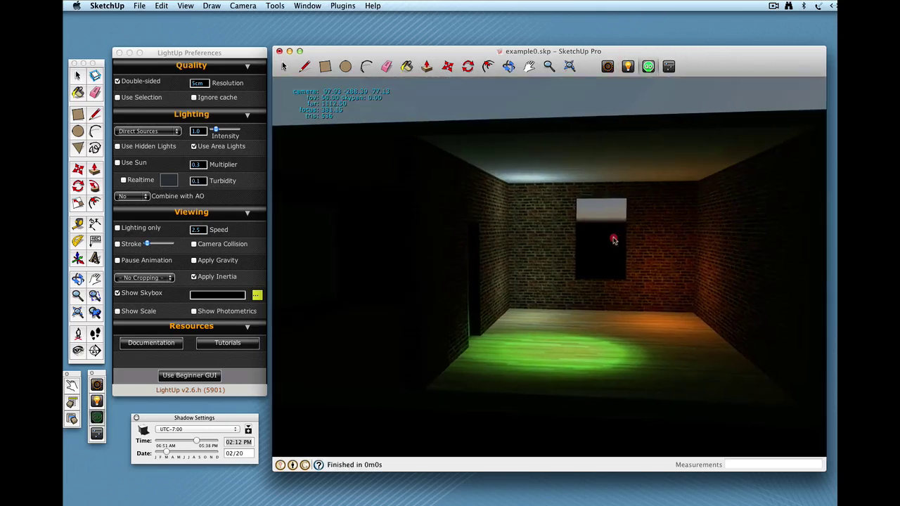
left_click_drag(613, 239, 595, 242)
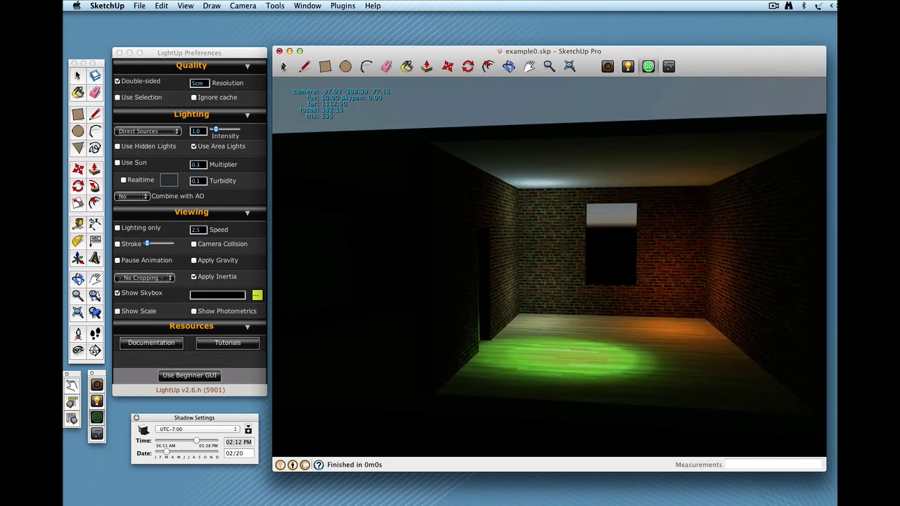
left_click(283, 66)
mouse_move(570, 269)
middle_mouse_down()
mouse_move(535, 296)
mouse_move(546, 298)
middle_mouse_up()
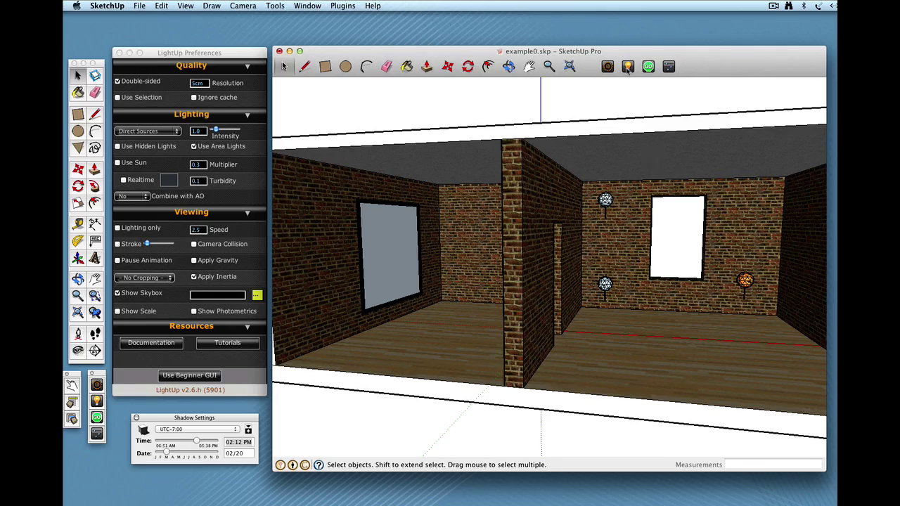
- Open the grey left-wall window pane's LightUp material settings and make it emit light
left_click(628, 68)
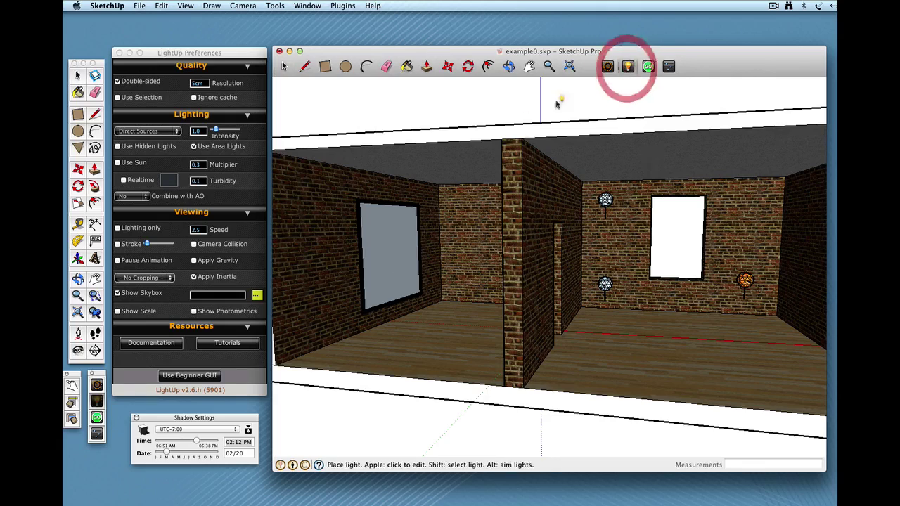
left_click(385, 250, "super")
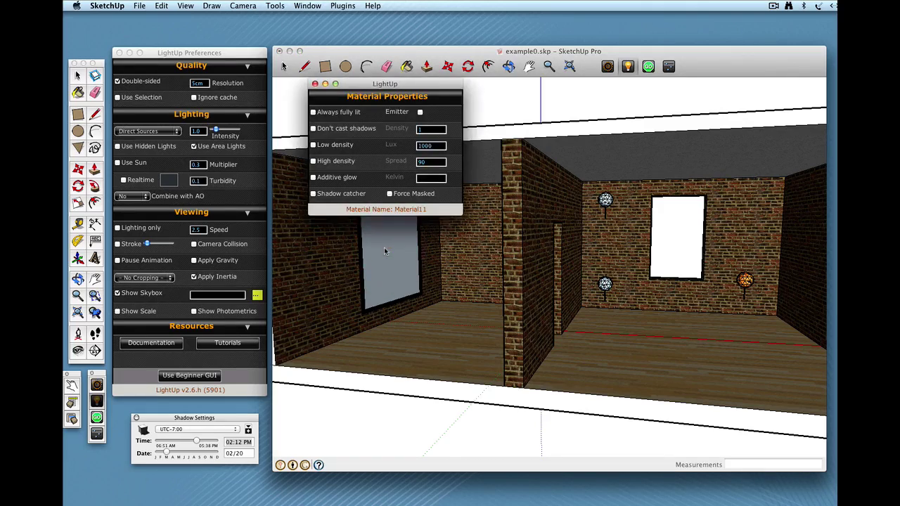
left_click(405, 116)
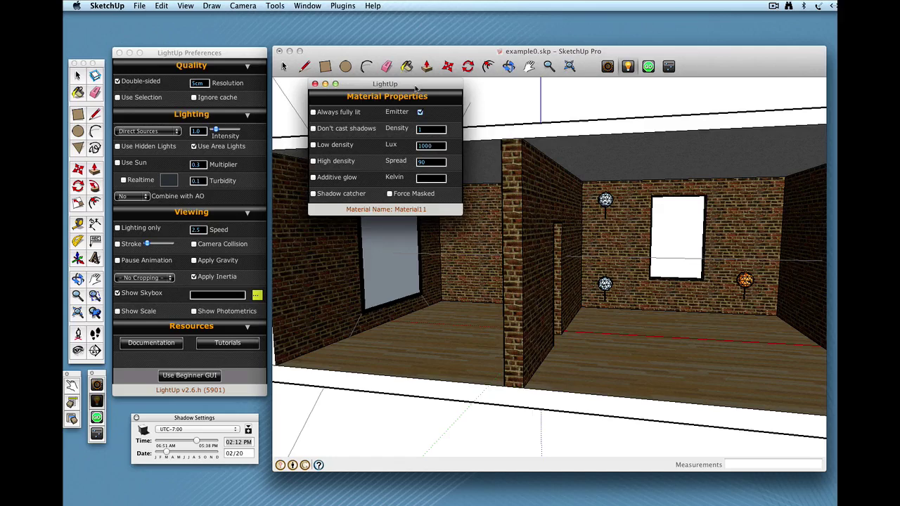
left_click_drag(418, 84, 587, 203)
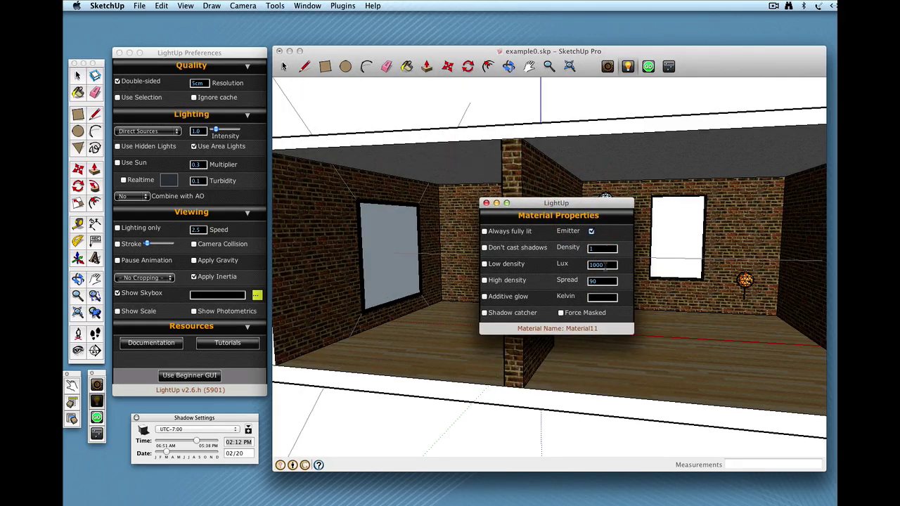
- Set the emitter to 150cd at 6300 K, close the settings, and zoom out
double_click(602, 265)
type("150cd")
left_click(602, 297)
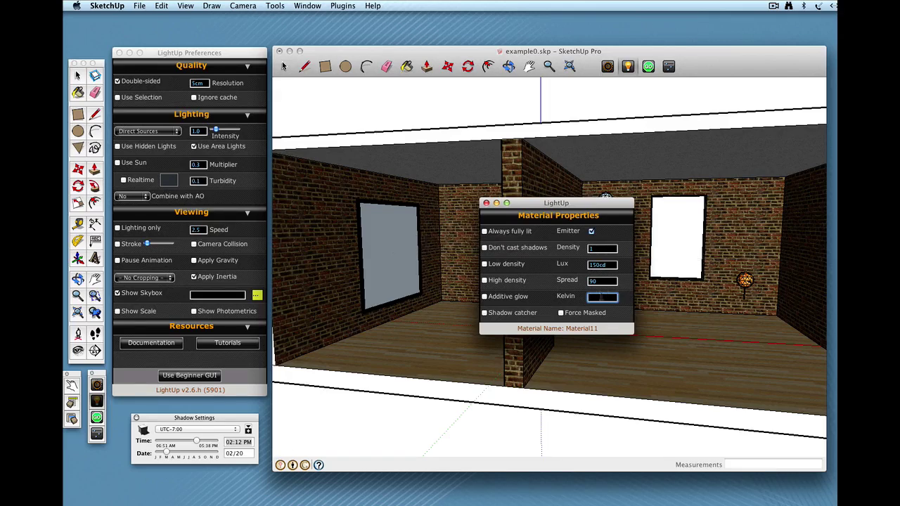
left_click(602, 298)
type("65")
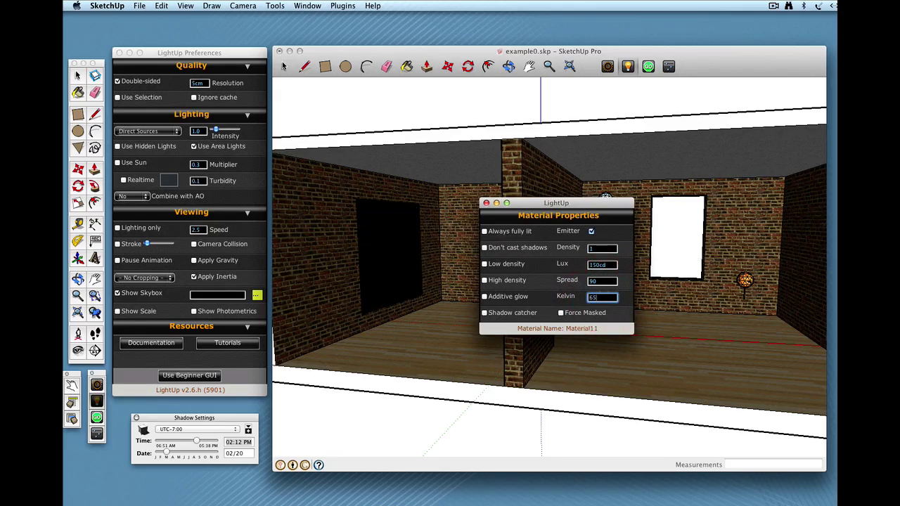
type("00K")
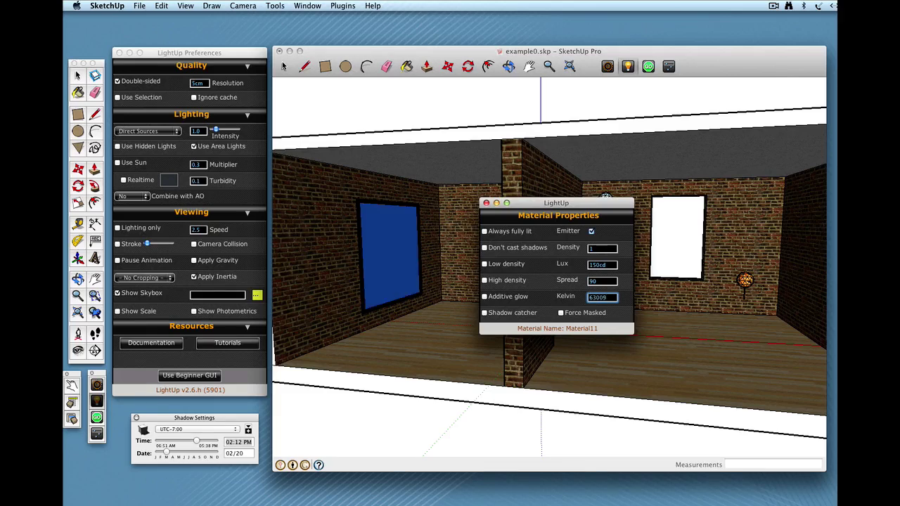
key("BackSpace")
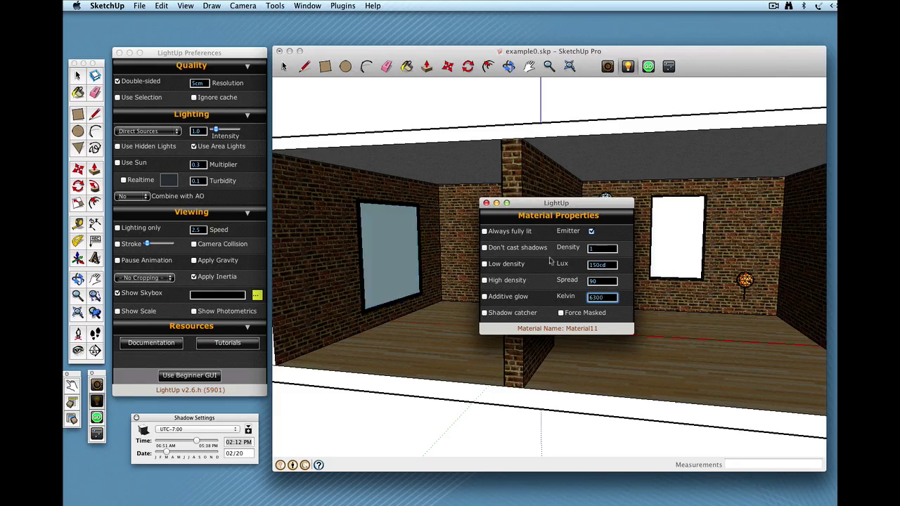
left_click(486, 203)
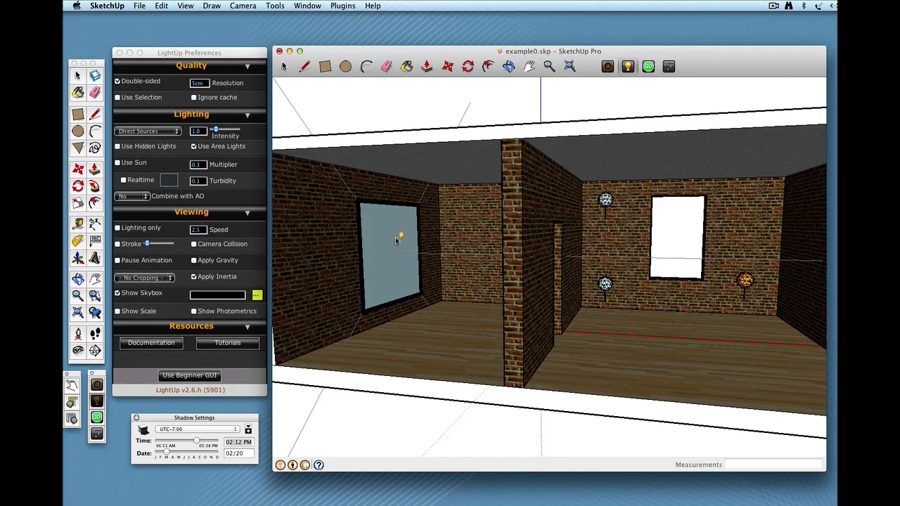
key("o")
scroll(454, 251, "down", 8)
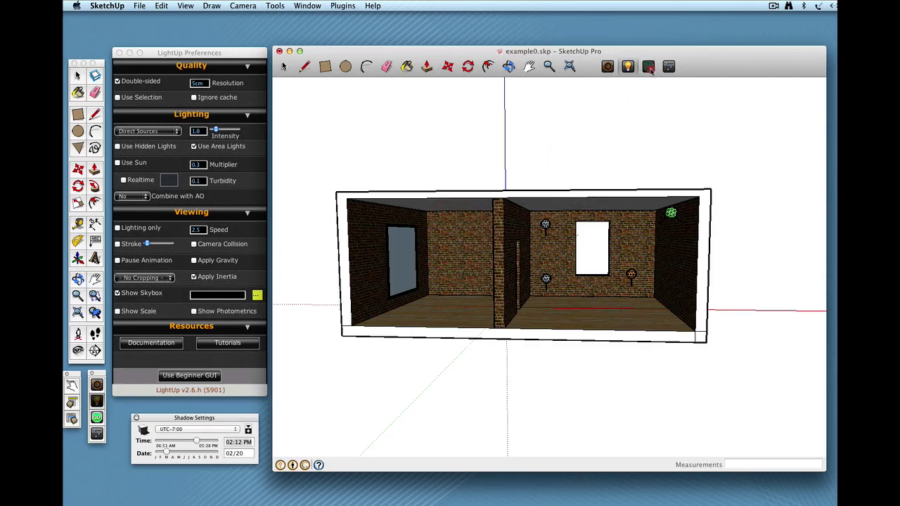
- Launch the LightUp live render and move the camera to view the glowing window and green floor
left_click(649, 67)
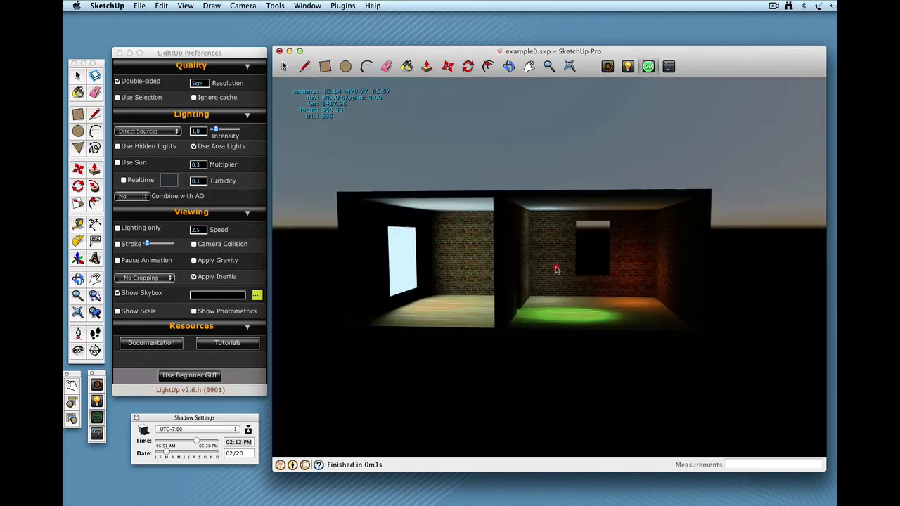
mouse_move(548, 262)
left_mouse_down()
mouse_move(552, 270)
mouse_move(538, 262)
mouse_move(563, 262)
mouse_move(553, 271)
mouse_move(546, 265)
mouse_move(559, 296)
mouse_move(546, 291)
mouse_move(570, 334)
mouse_move(533, 333)
mouse_move(555, 342)
mouse_move(543, 321)
left_mouse_up()
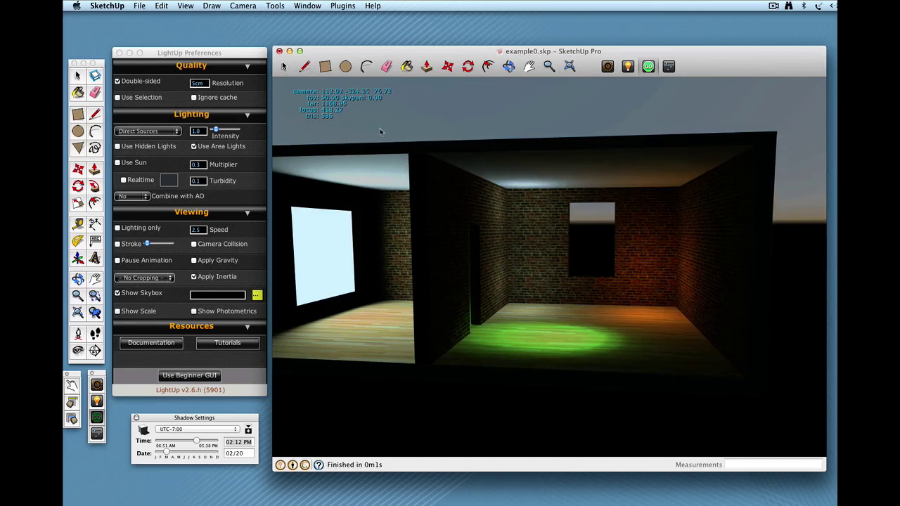
- Leave the render and open the orange wall light's properties, moving the dialog aside
left_click(282, 66)
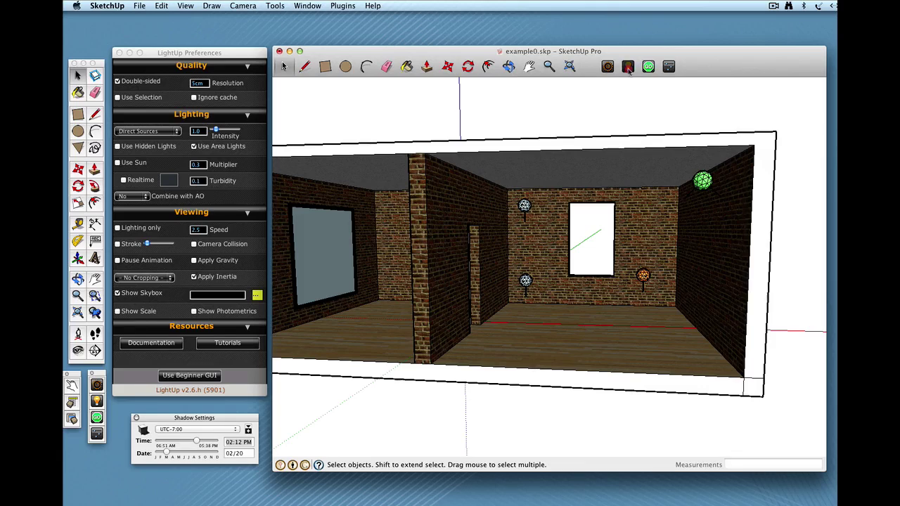
left_click(629, 68)
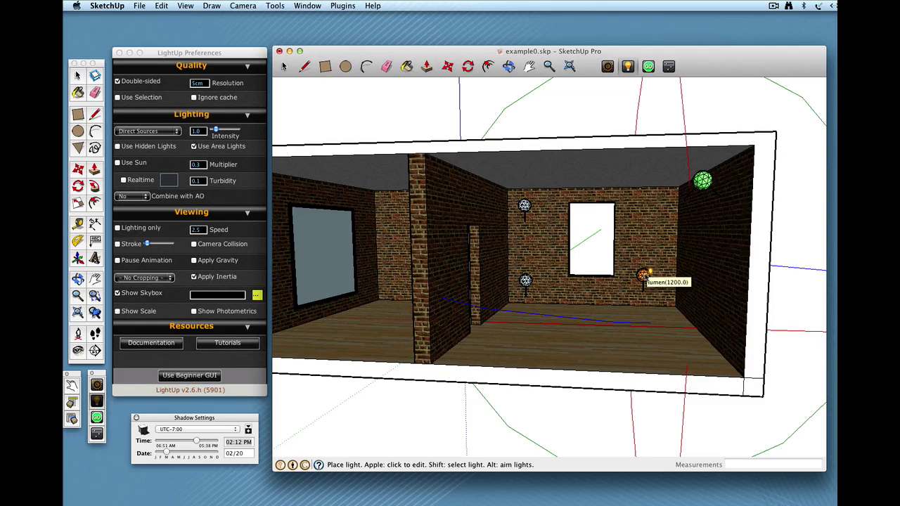
left_click(643, 276, "super")
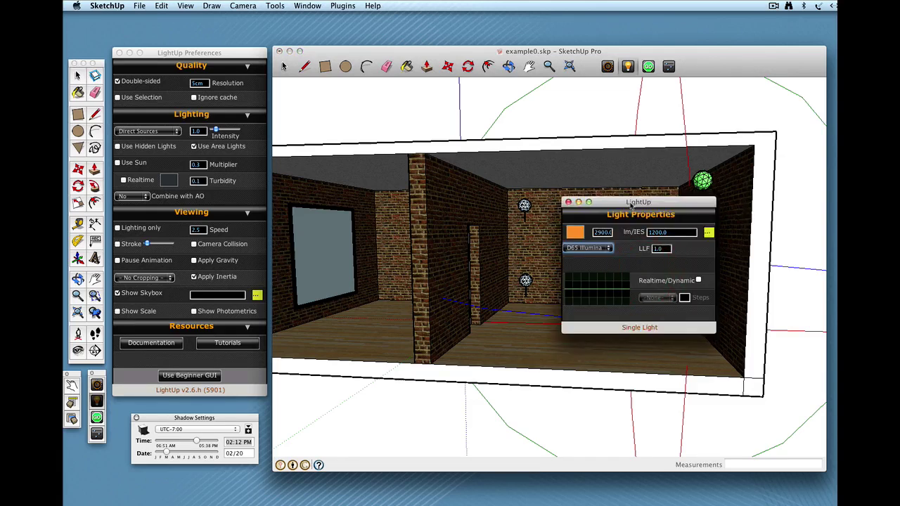
left_click_drag(631, 205, 517, 207)
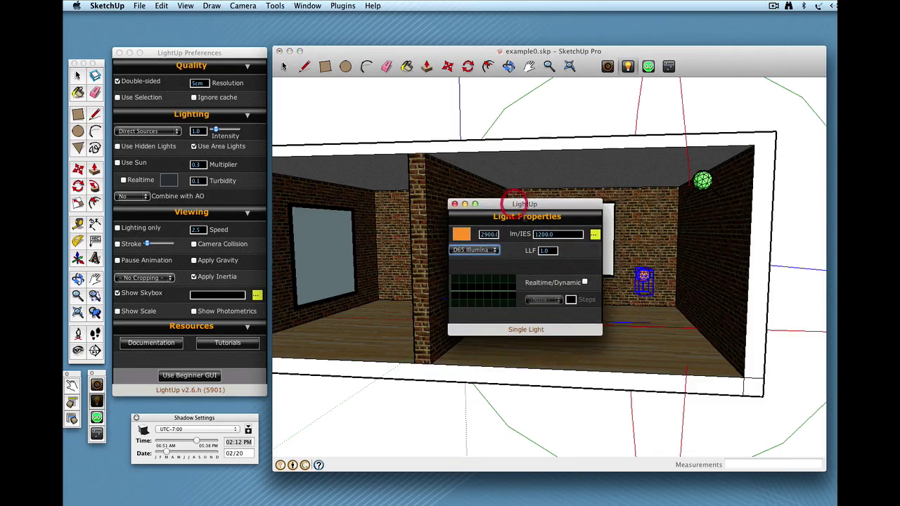
- Enable Realtime/Dynamic on the wall light with a Sine waveform at about 0.5 amplitude
left_click(585, 283)
left_click(543, 300)
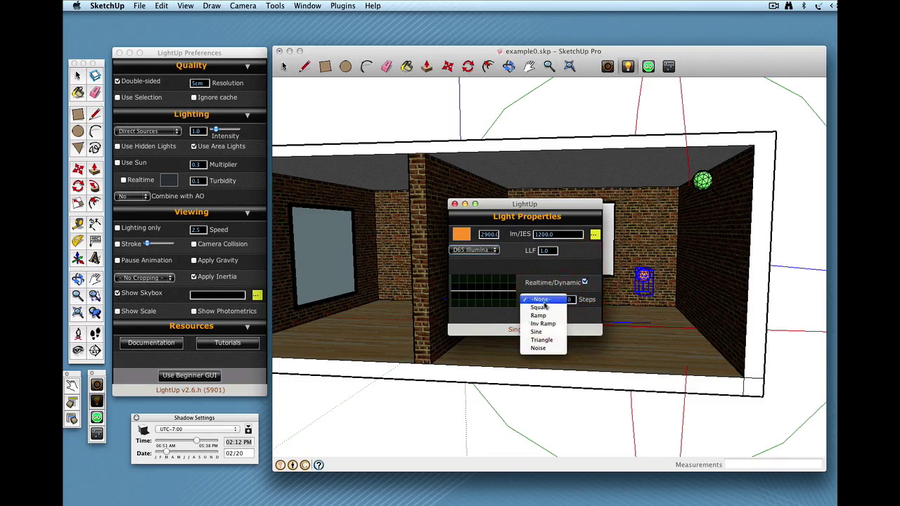
left_click(543, 332)
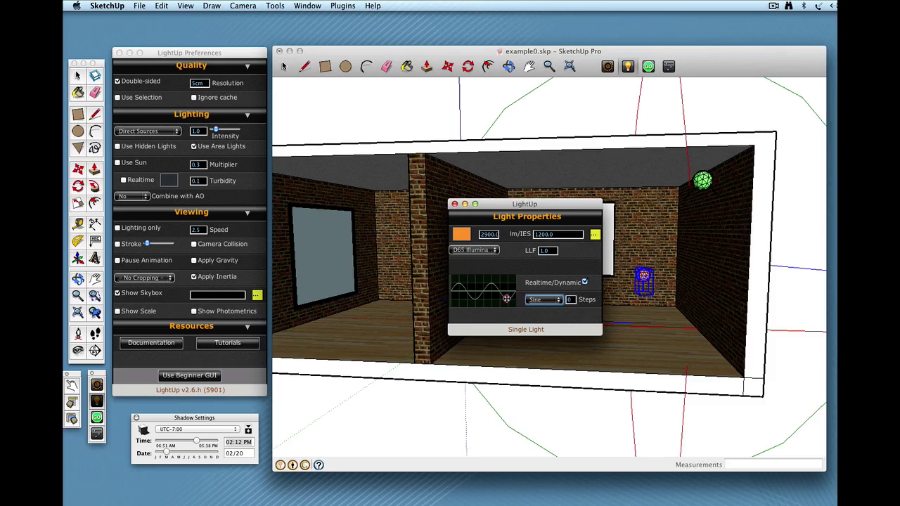
left_click_drag(506, 298, 507, 290)
- Close the light dialog, deselect the light, and start a LightUp render moving into the back room
left_click(455, 204)
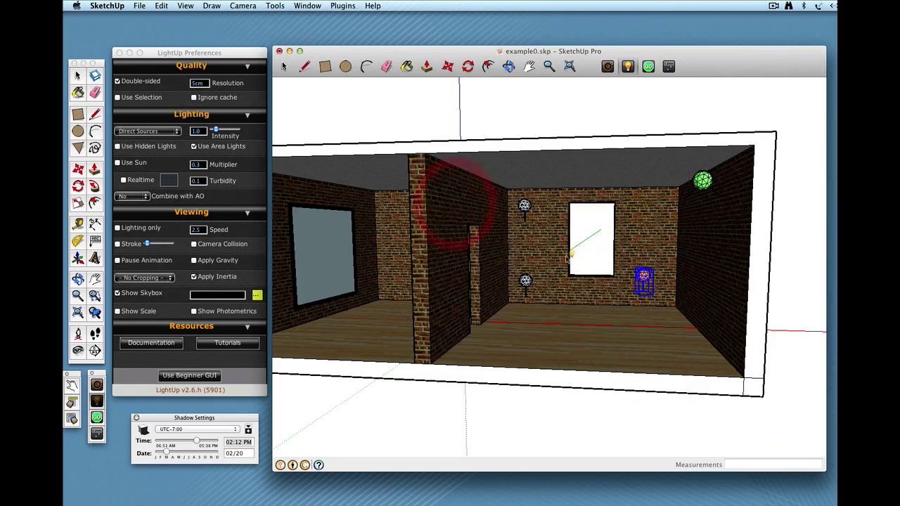
left_click(593, 261)
left_click(649, 67)
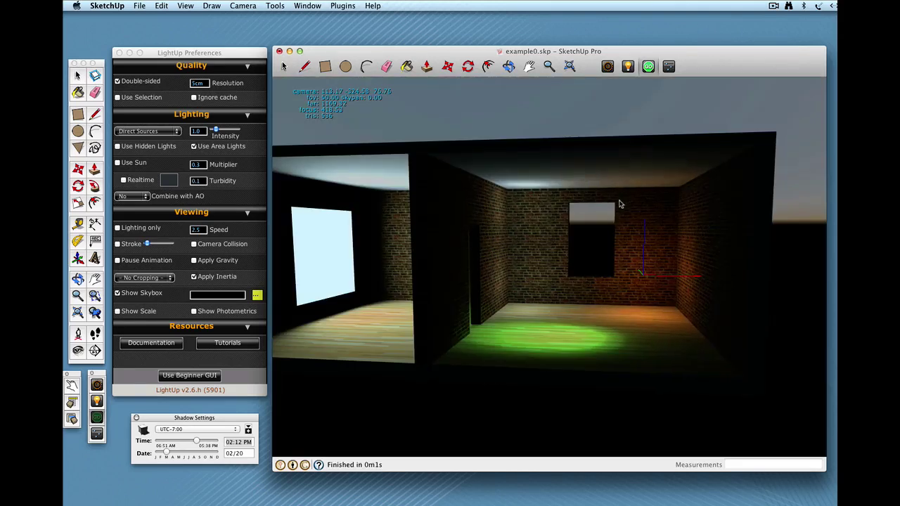
mouse_move(609, 228)
left_mouse_down()
mouse_move(595, 237)
mouse_move(595, 223)
left_mouse_up()
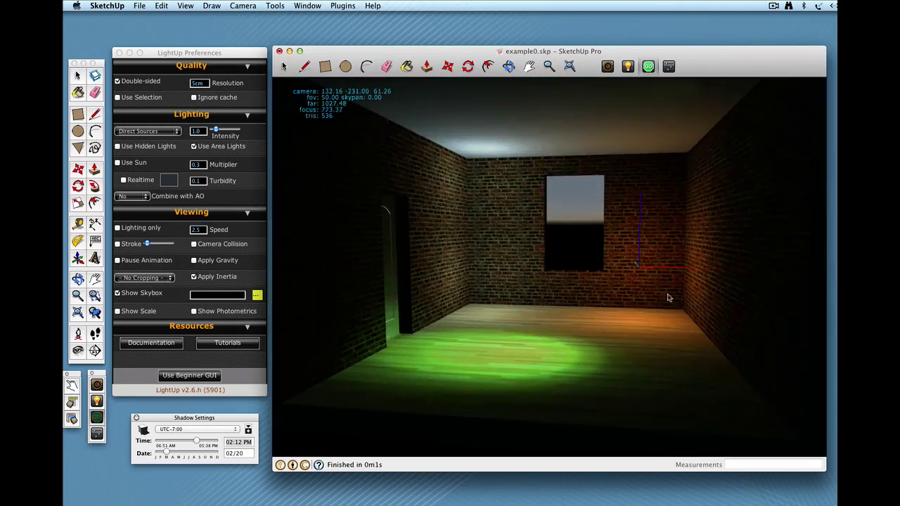
- Reopen the wall light's properties and raise its sine pulse amplitude to 0.45
left_click(630, 69)
left_click(642, 269, "super")
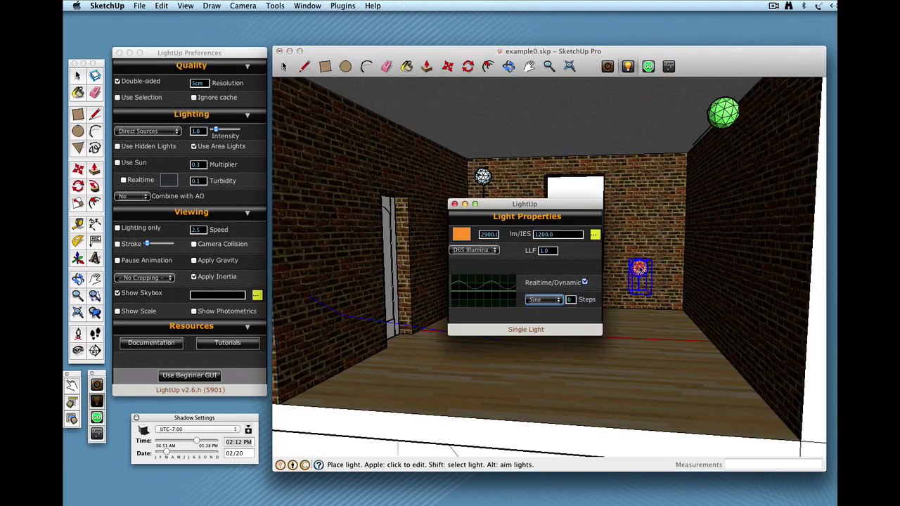
left_click_drag(479, 290, 483, 291)
left_click(454, 204)
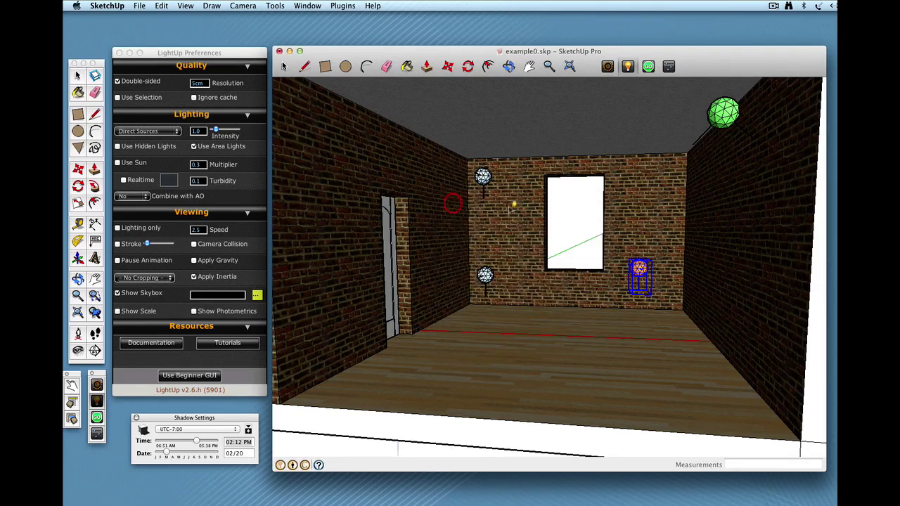
- Preview the stronger pulse in a LightUp render of the back room, then close the render
left_click(580, 222)
left_click(648, 66)
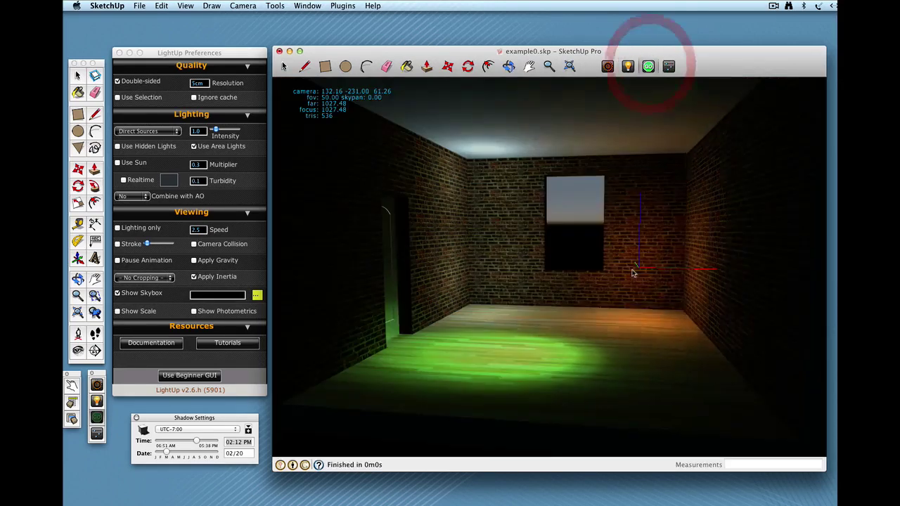
left_click_drag(612, 287, 599, 285)
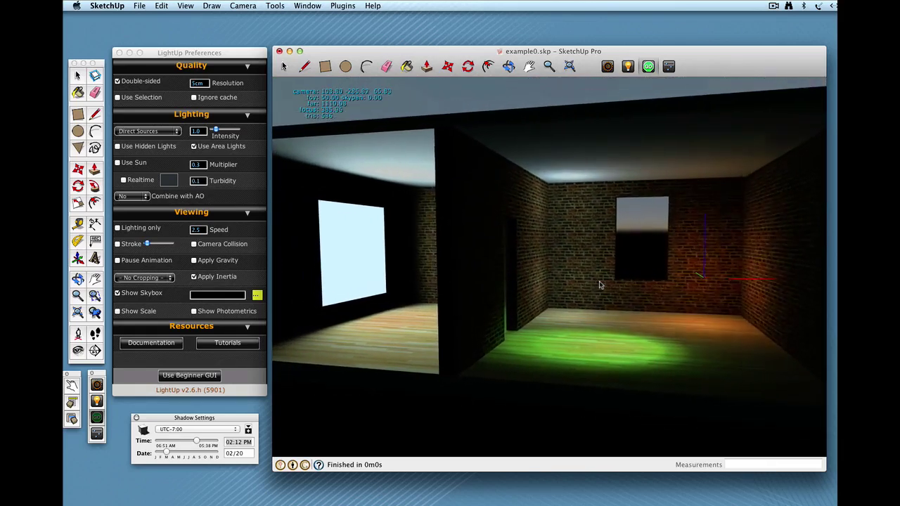
left_click(600, 285)
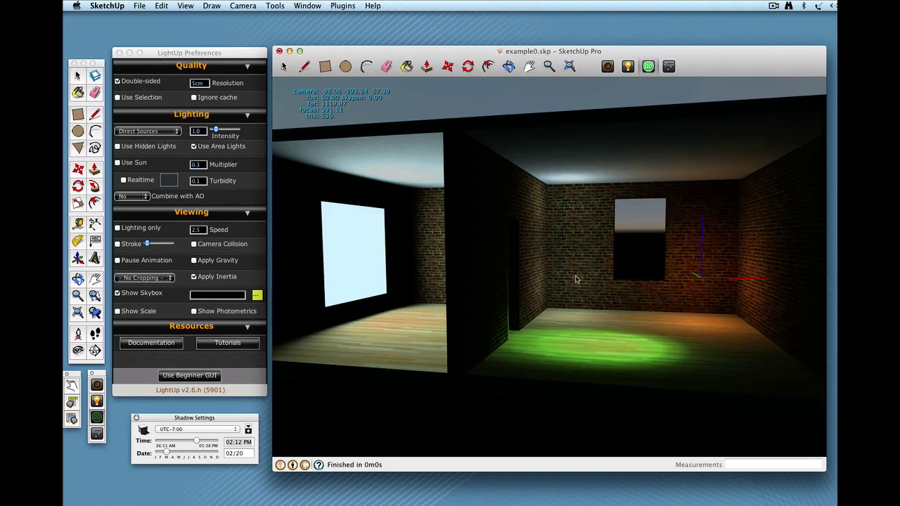
left_click_drag(573, 277, 573, 278)
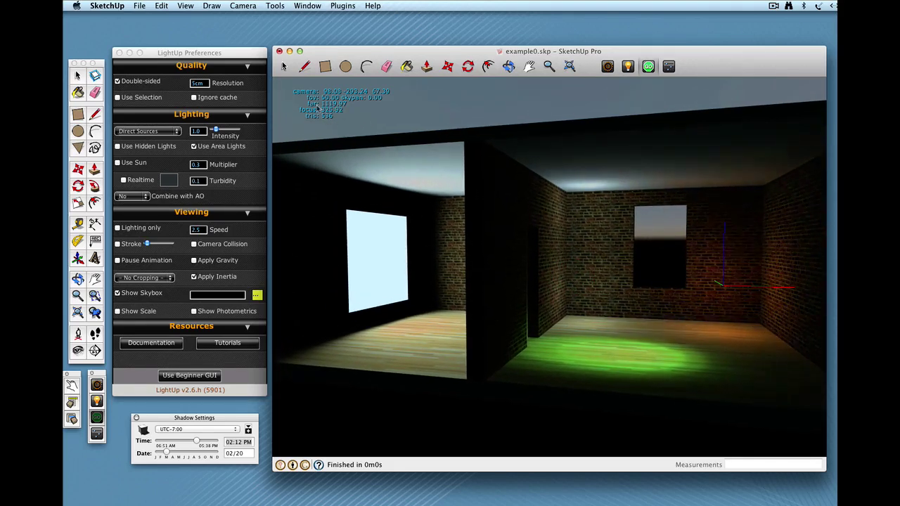
left_click(284, 66)
- Zoom out to the whole building, enable Use Sun, and start the LightUp render
scroll(672, 273, "down", 5)
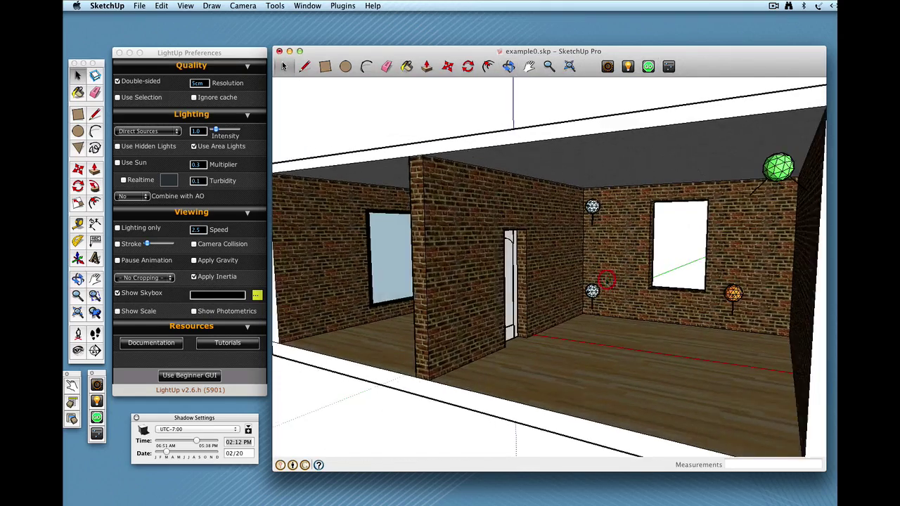
middle_click_drag(633, 274, 628, 278)
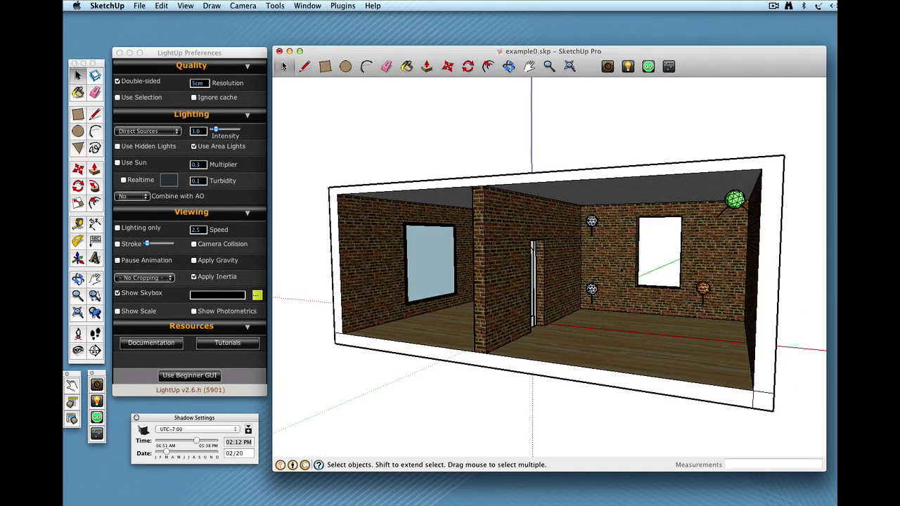
left_click(131, 164)
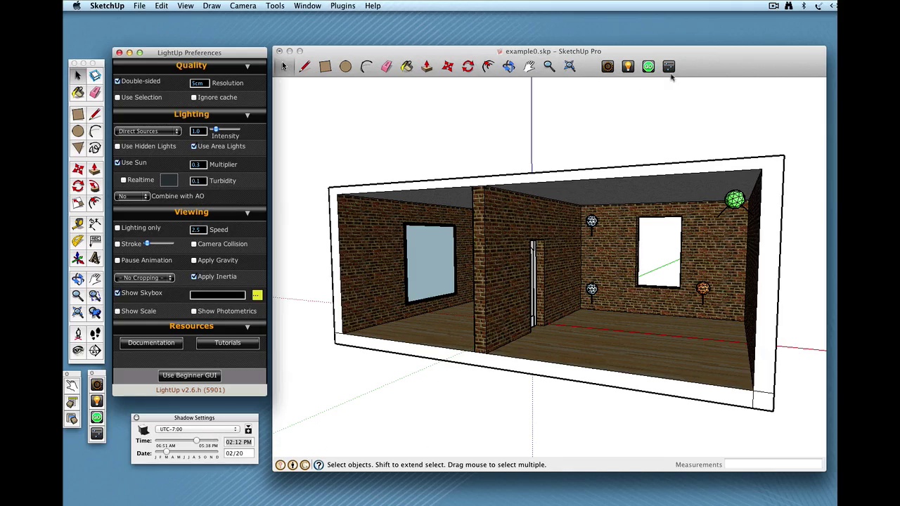
left_click(284, 65)
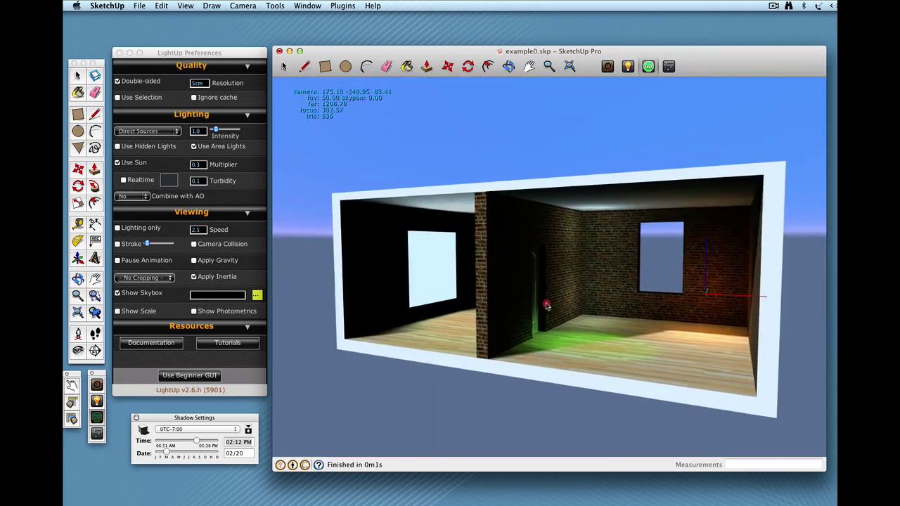
left_click_drag(555, 304, 725, 391)
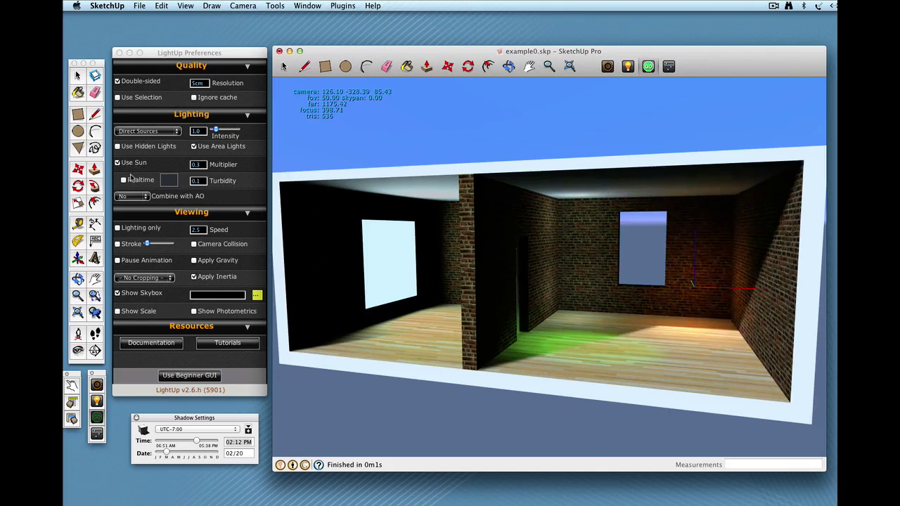
left_click(132, 176)
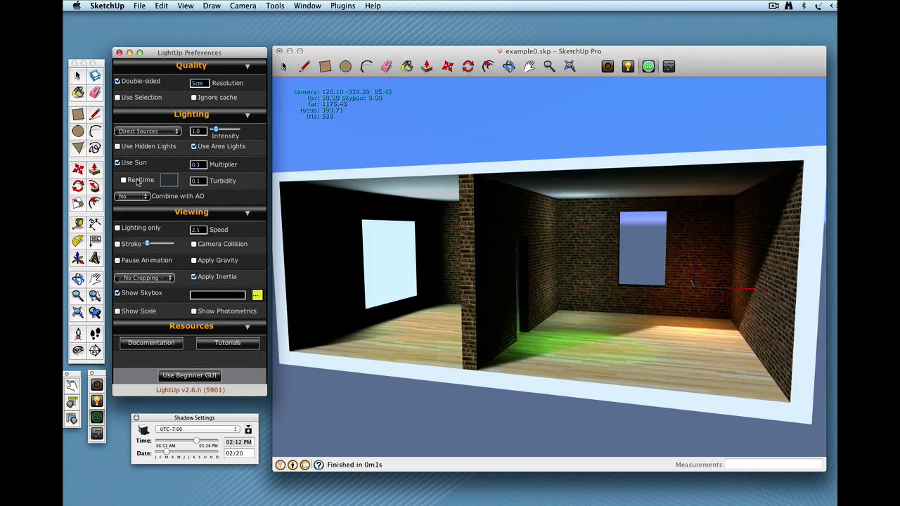
mouse_move(422, 262)
left_mouse_down()
mouse_move(523, 320)
mouse_move(543, 322)
left_mouse_up()
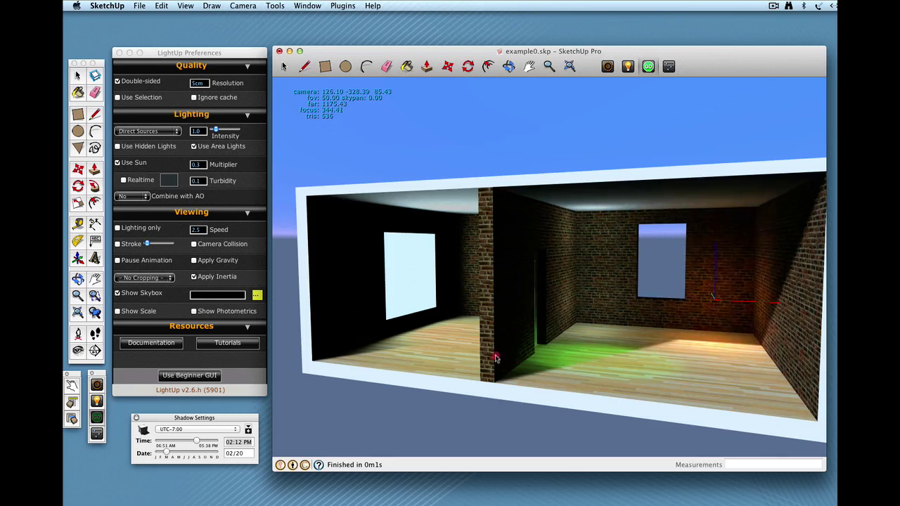
left_click_drag(497, 357, 462, 322)
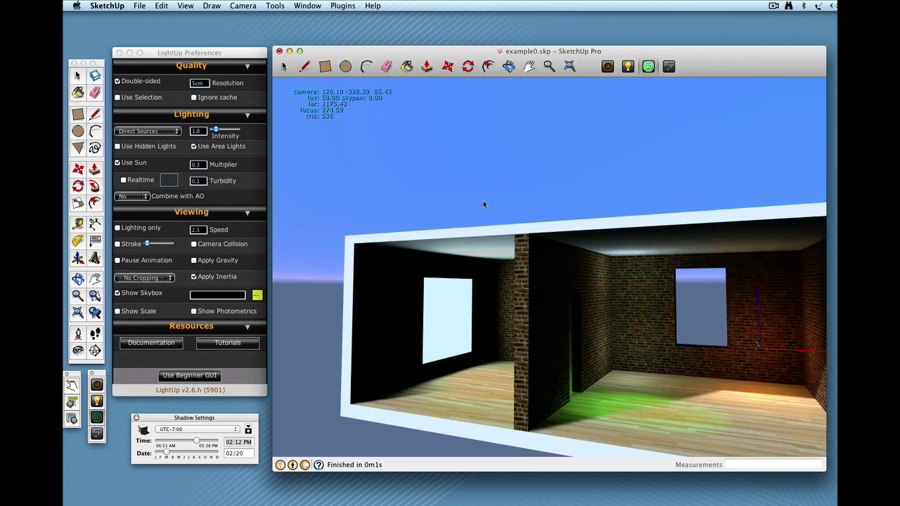
left_click_drag(484, 204, 483, 242)
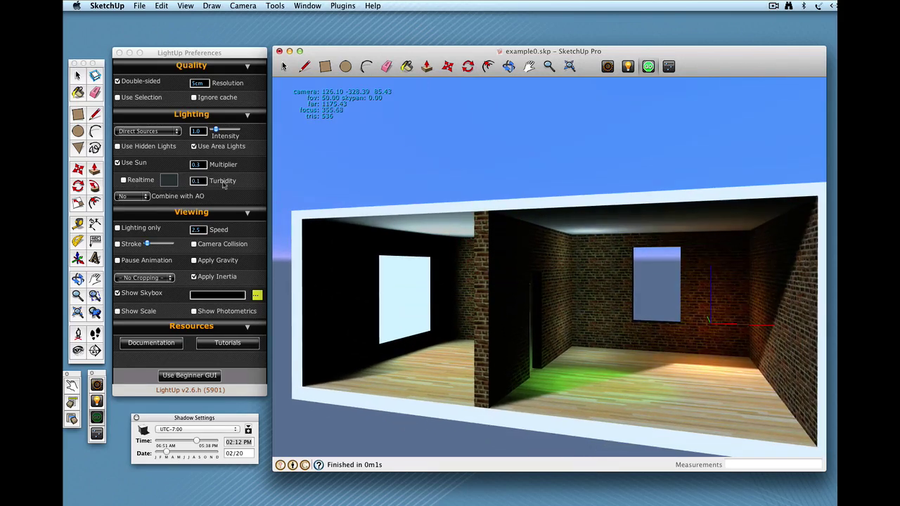
left_click(133, 182)
- Enable the Realtime sun, refresh the render, and set the realtime sun colour to black
left_click(133, 181)
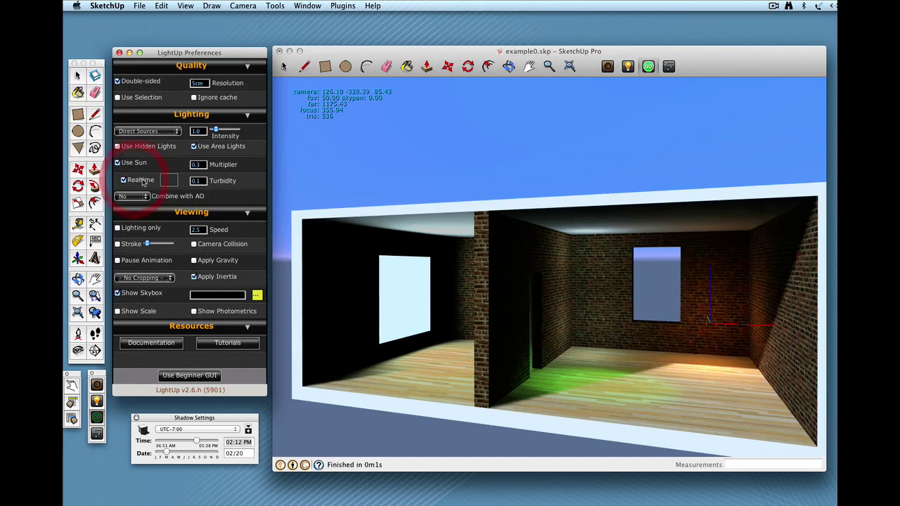
left_click(647, 66)
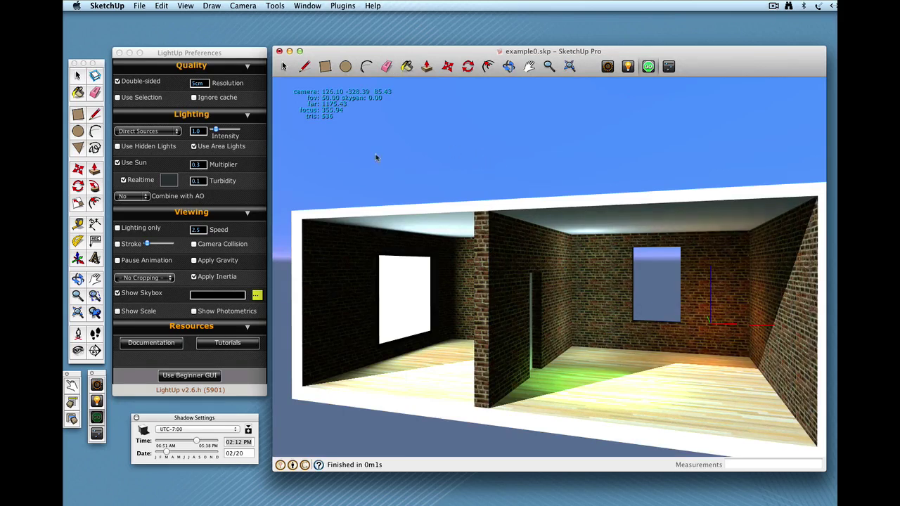
left_click(174, 183)
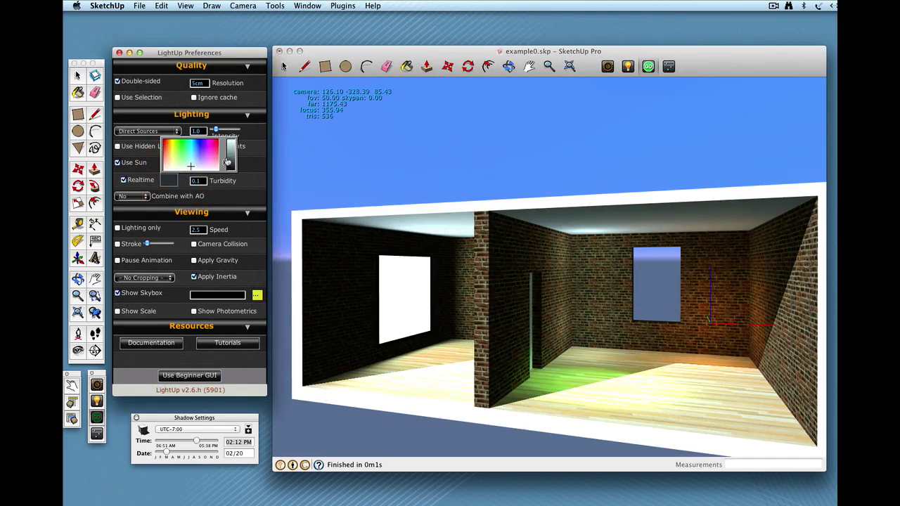
left_click(238, 180)
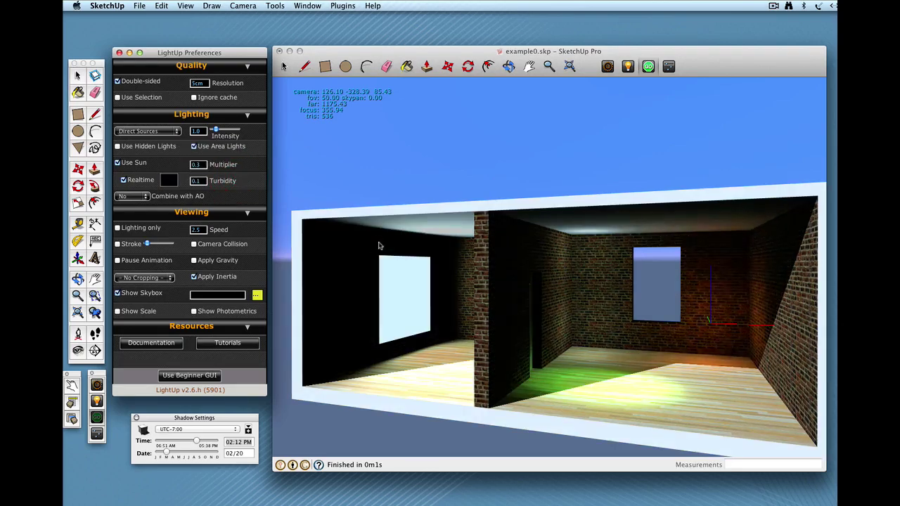
mouse_move(378, 245)
left_mouse_down()
mouse_move(407, 258)
mouse_move(382, 251)
left_mouse_up()
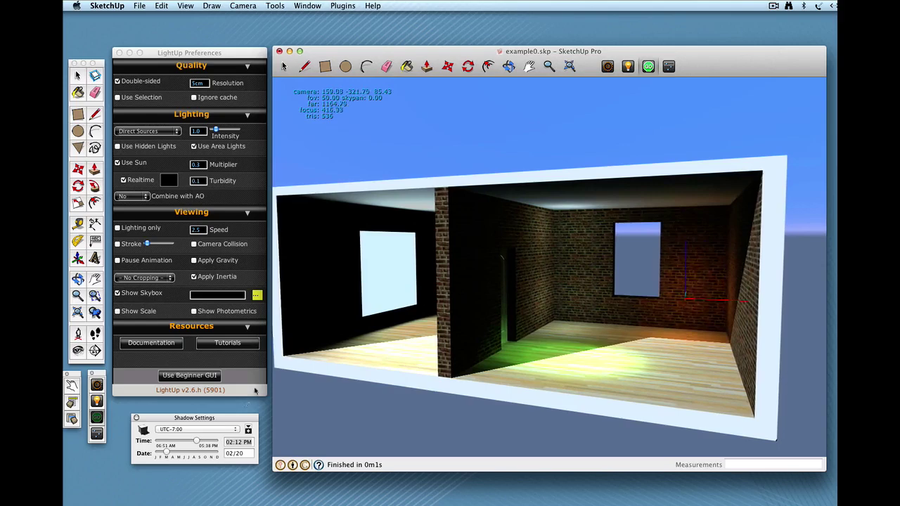
- Move the sun time to 05:36 PM, orbiting to check the dusk sky and rooms
mouse_move(198, 441)
left_mouse_down()
mouse_move(159, 438)
mouse_move(214, 444)
left_mouse_up()
mouse_move(477, 352)
left_mouse_down()
mouse_move(415, 337)
mouse_move(379, 346)
left_mouse_up()
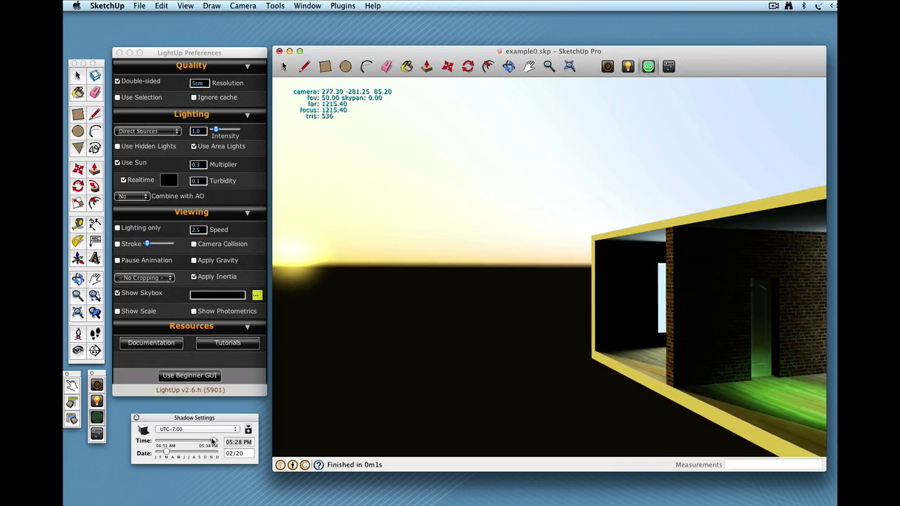
left_click_drag(213, 441, 214, 441)
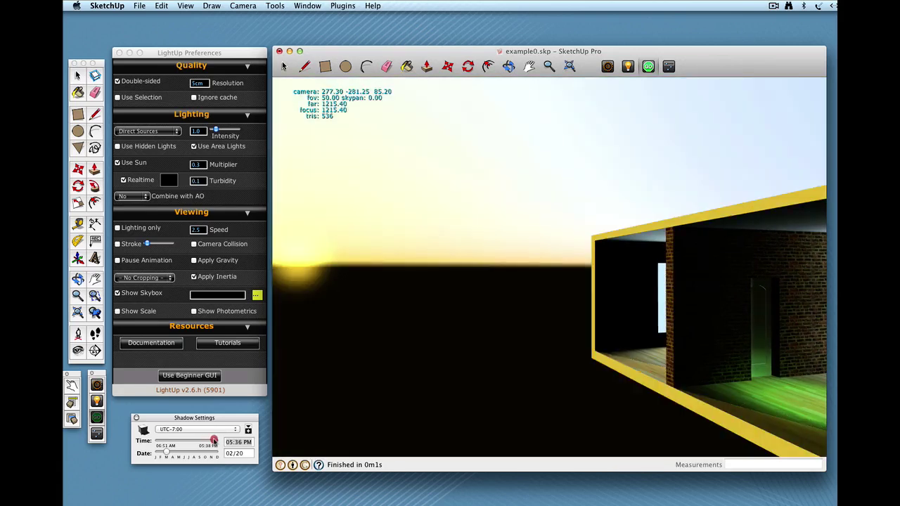
mouse_move(479, 366)
left_mouse_down()
mouse_move(543, 356)
mouse_move(632, 375)
mouse_move(582, 356)
mouse_move(559, 357)
left_mouse_up()
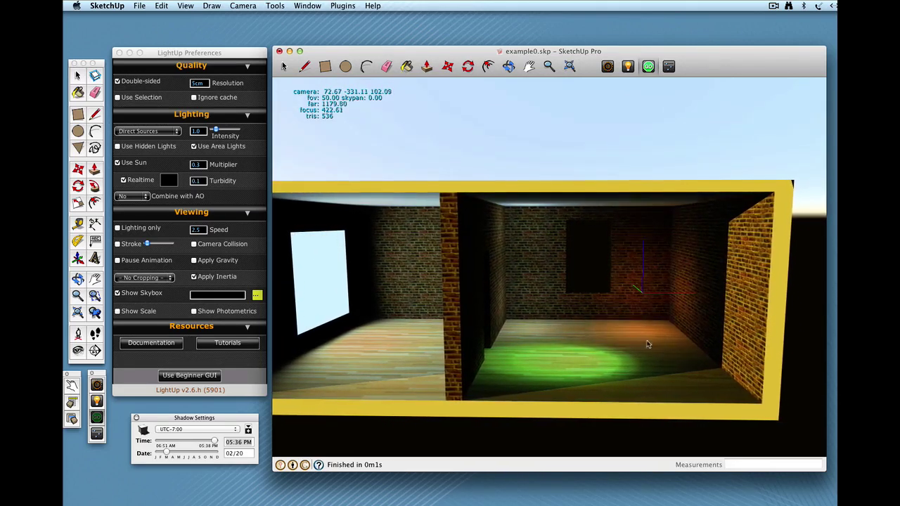
mouse_move(651, 320)
left_mouse_down()
mouse_move(644, 314)
mouse_move(648, 322)
left_mouse_up()
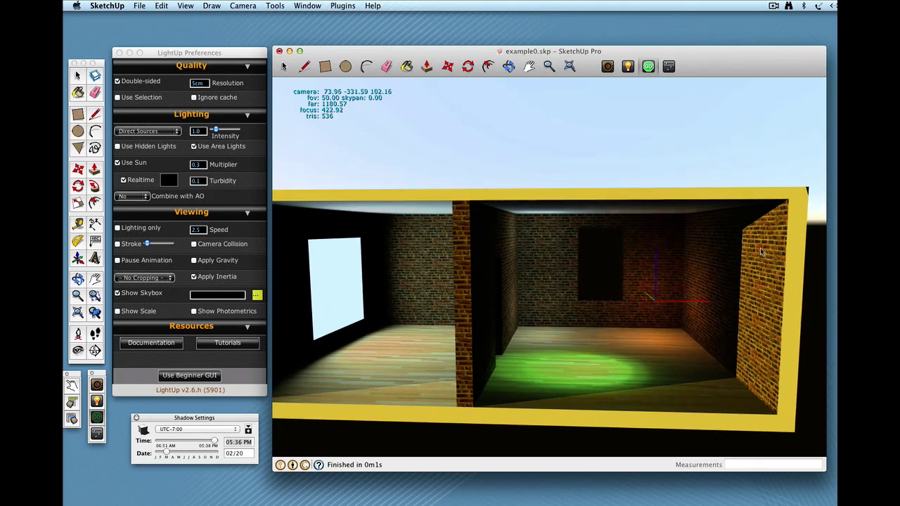
mouse_move(759, 350)
left_mouse_down()
mouse_move(755, 304)
mouse_move(753, 325)
mouse_move(743, 311)
left_mouse_up()
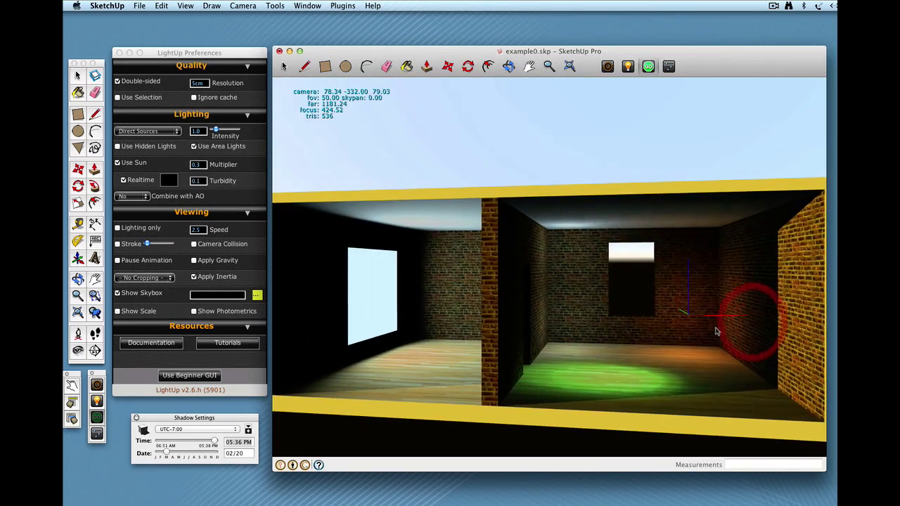
- Change the sky turbidity from 0.1 to 1.1, turning the view toward the sunset
left_click(198, 181)
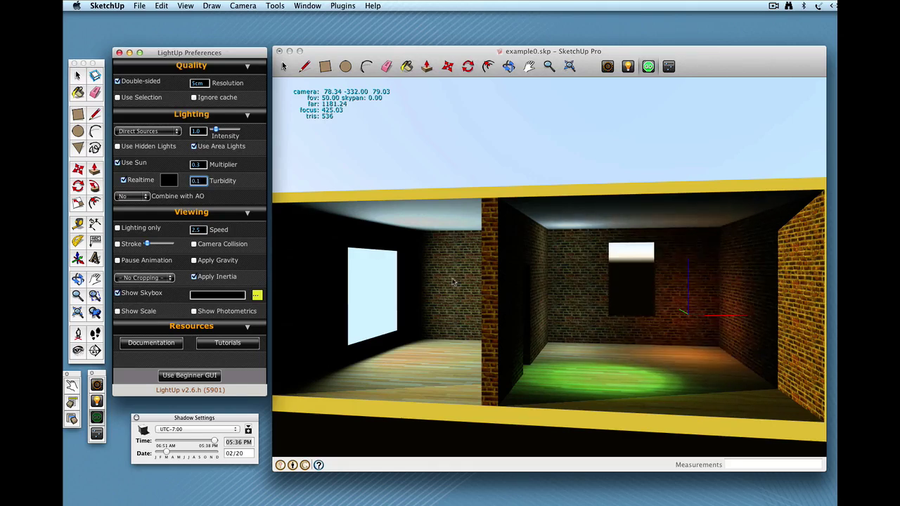
left_click_drag(412, 282, 484, 304)
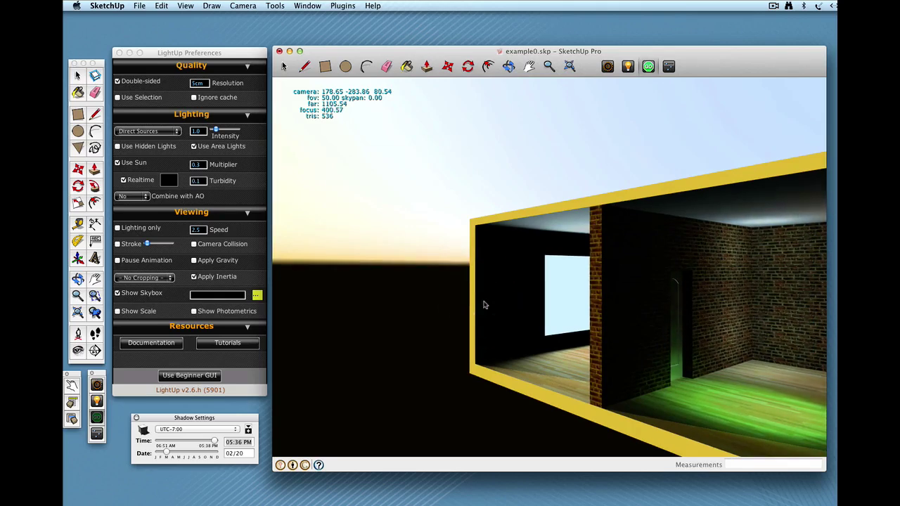
left_click(204, 182)
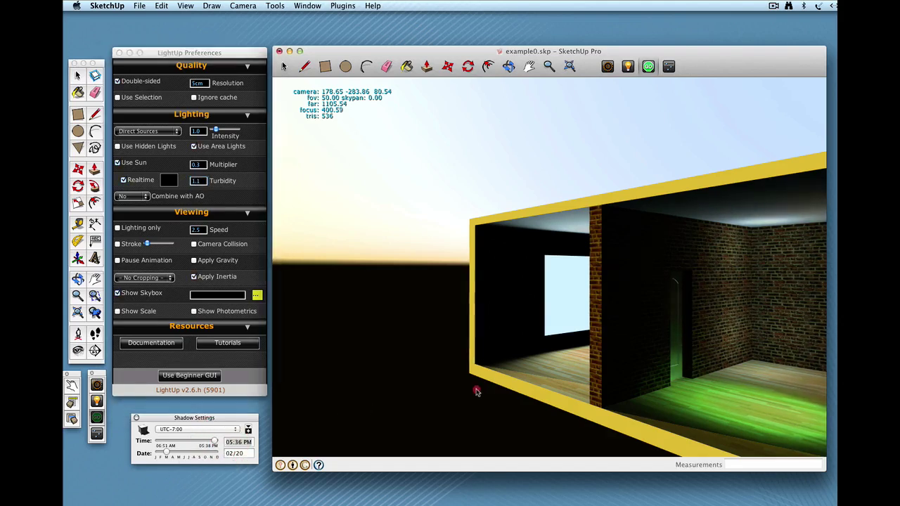
mouse_move(479, 389)
left_mouse_down()
mouse_move(488, 382)
mouse_move(418, 385)
mouse_move(304, 416)
left_mouse_up()
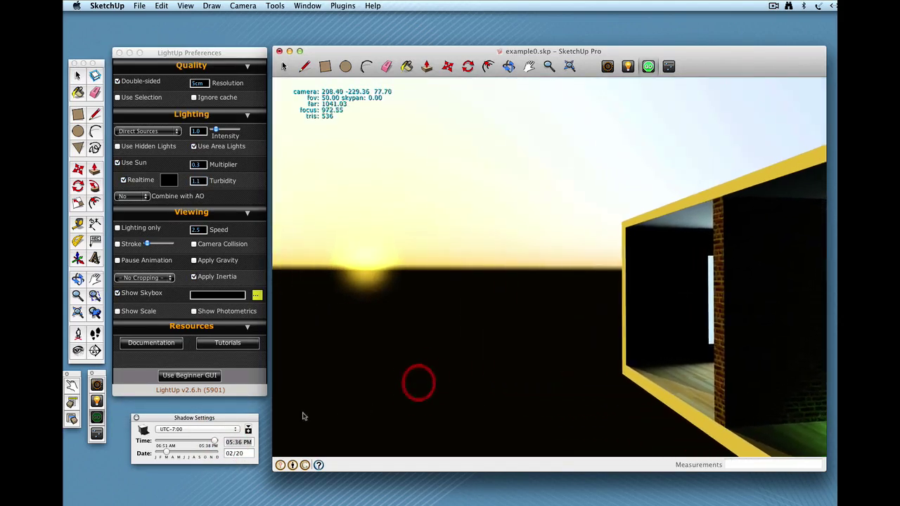
- Raise turbidity to 2.1 and set the sun time to 05:14 PM for a golden sunset
left_click_drag(215, 442, 214, 441)
left_click_drag(431, 375, 462, 315)
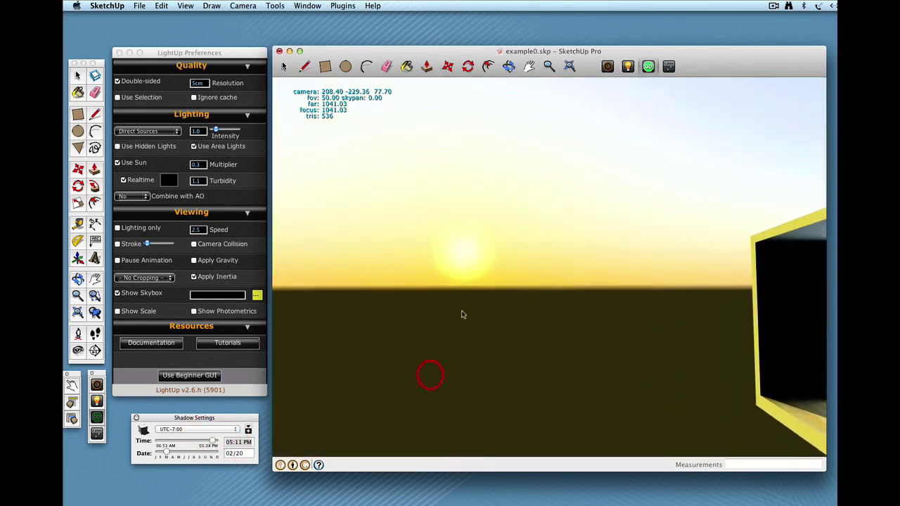
left_click(197, 182)
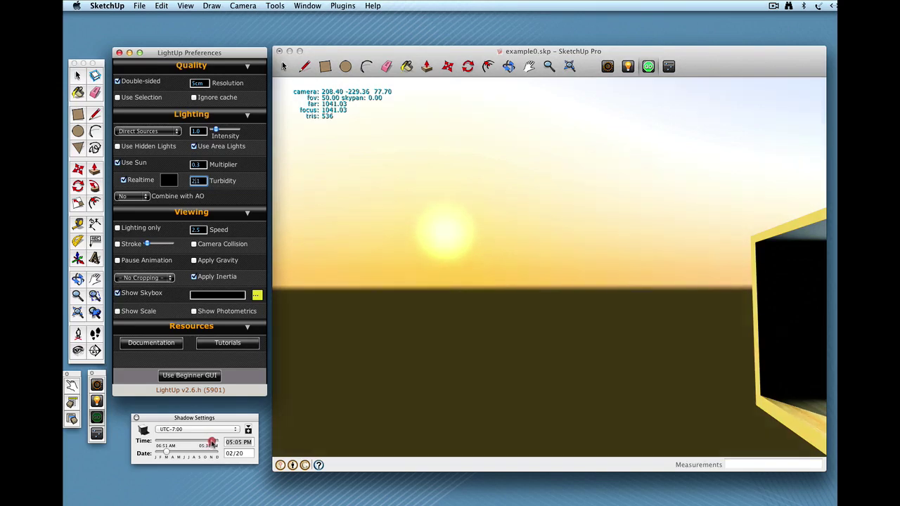
left_click_drag(213, 442, 215, 441)
mouse_move(350, 385)
left_mouse_down()
mouse_move(456, 355)
mouse_move(492, 370)
mouse_move(619, 366)
left_mouse_up()
scroll(619, 366, "down", 3)
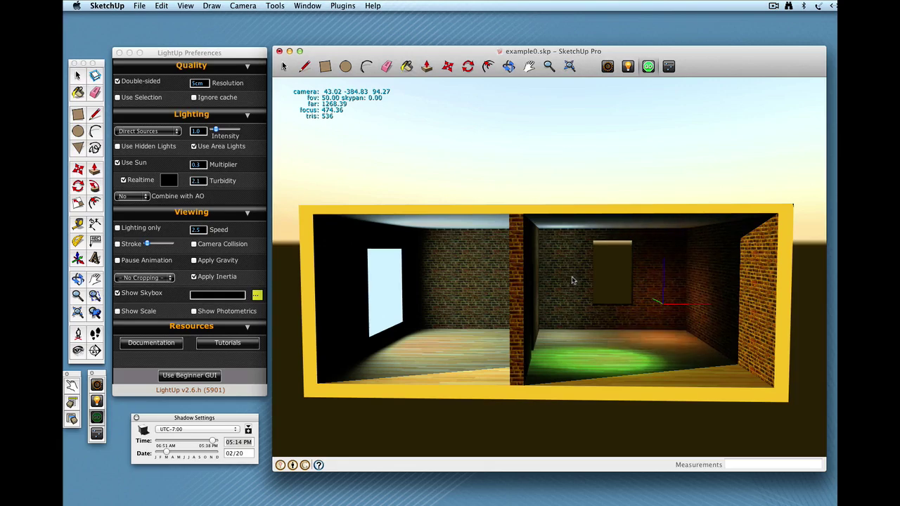
- Set the Shadow Settings time back to 02:06 PM, then exit the LightUp render
left_click_drag(614, 284, 633, 279)
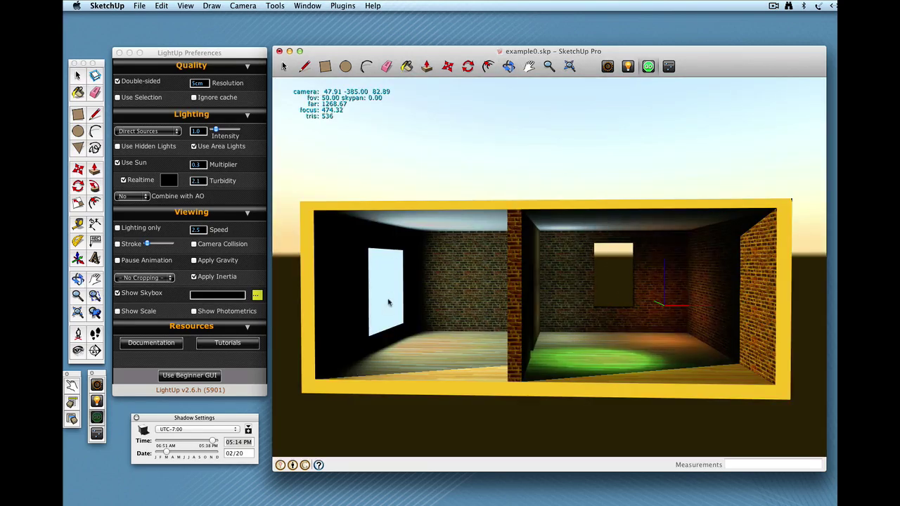
scroll(425, 324, "up", 3)
left_click_drag(477, 327, 697, 270)
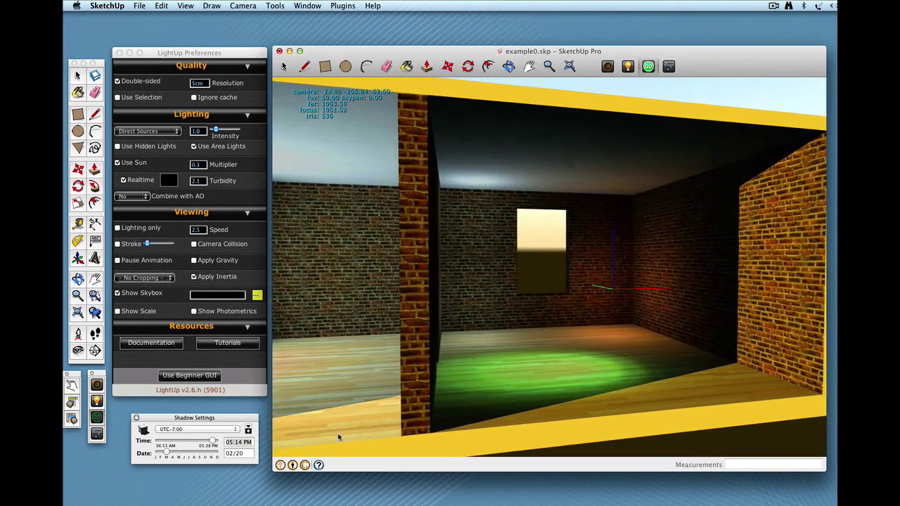
mouse_move(211, 443)
left_mouse_down()
mouse_move(182, 441)
mouse_move(196, 442)
left_mouse_up()
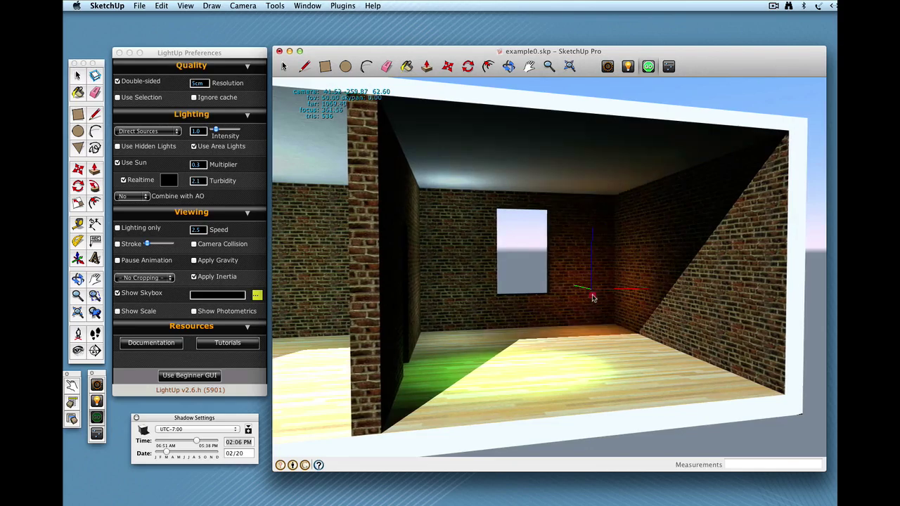
middle_click_drag(593, 298, 521, 297)
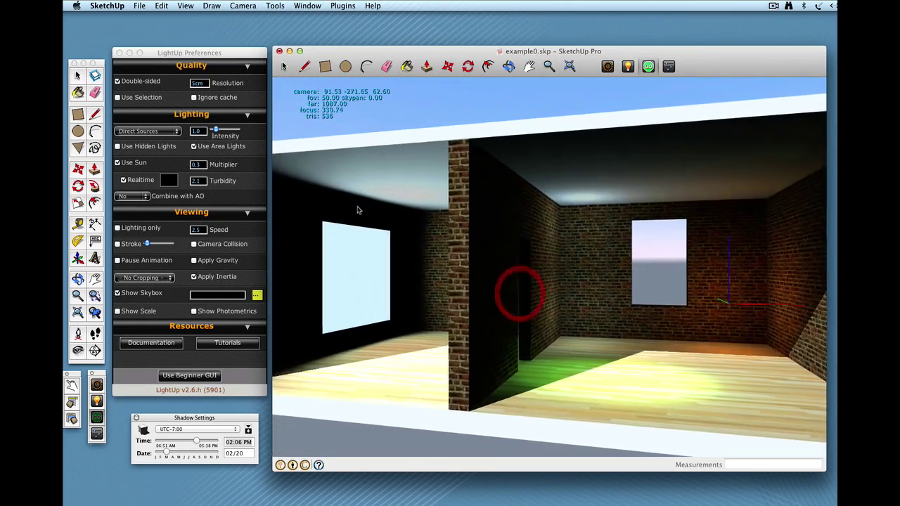
left_click(284, 65)
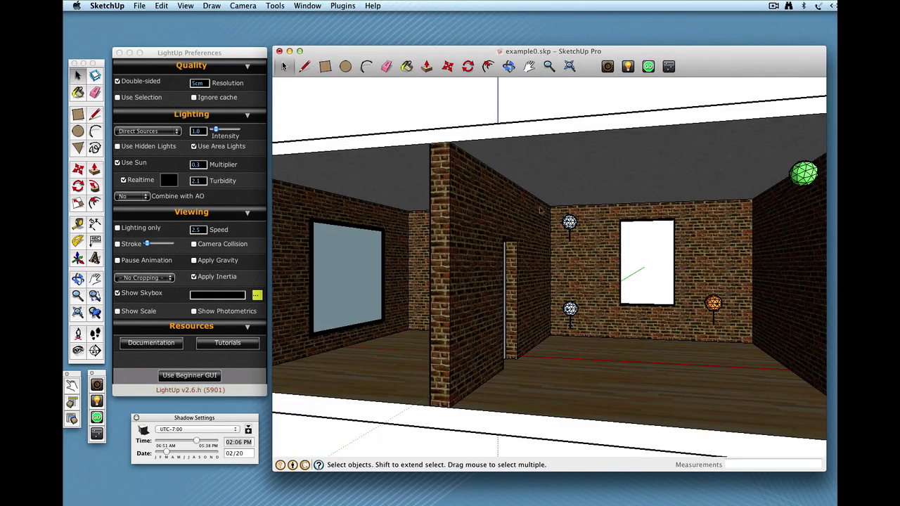